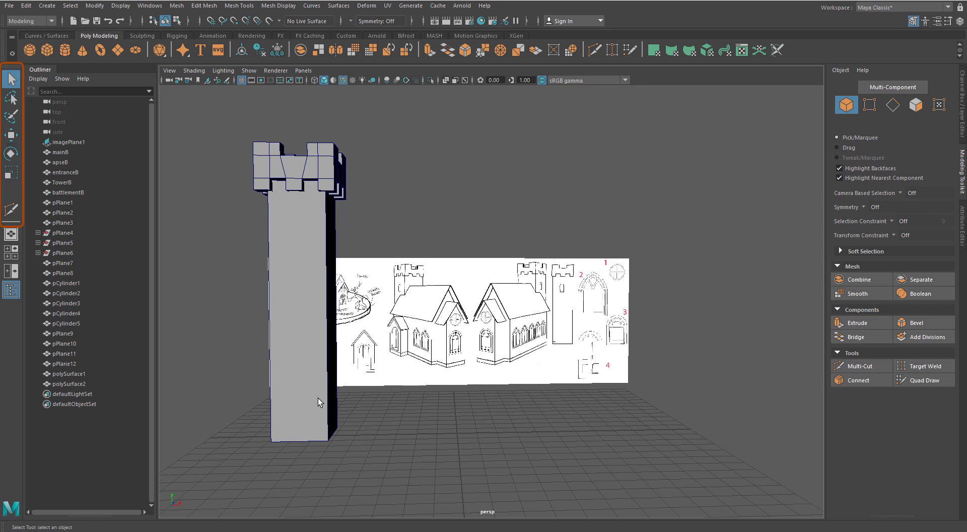
Connect selected shaft edges and add a vertical edge through the tower's side
{"action": "left_click", "coordinate": [318, 398]}
{"action": "right_click_drag", "start_coordinate": [319, 393], "coordinate": [323, 219]}
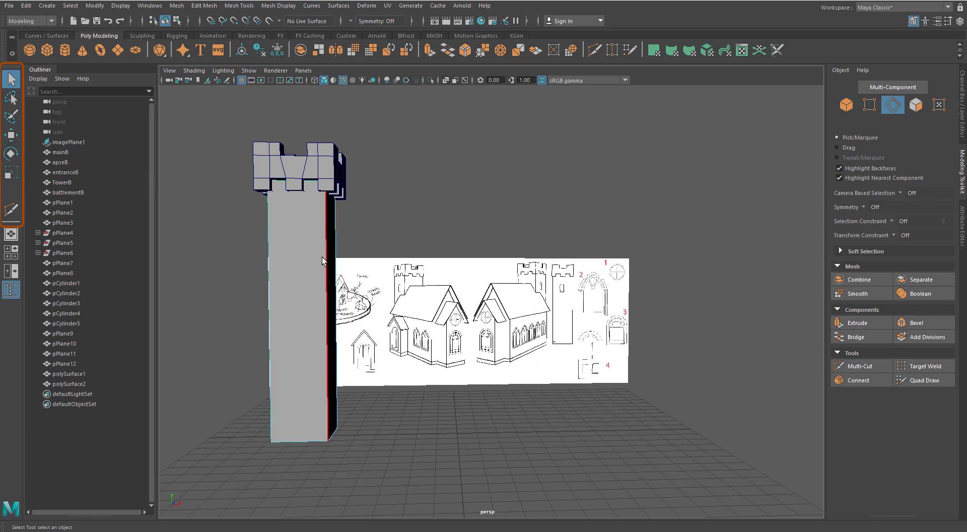
{"action": "left_click_drag", "start_coordinate": [323, 261], "coordinate": [308, 323]}
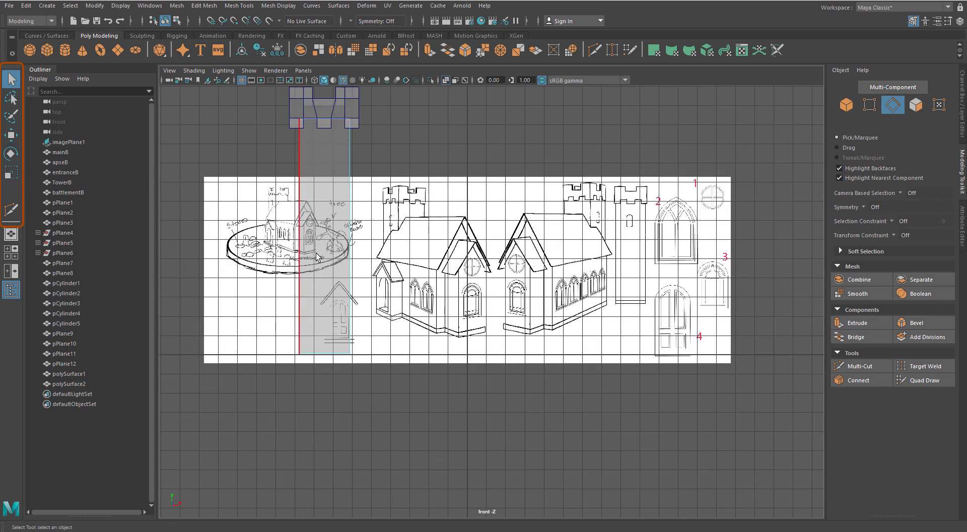
{"action": "left_click", "coordinate": [848, 381]}
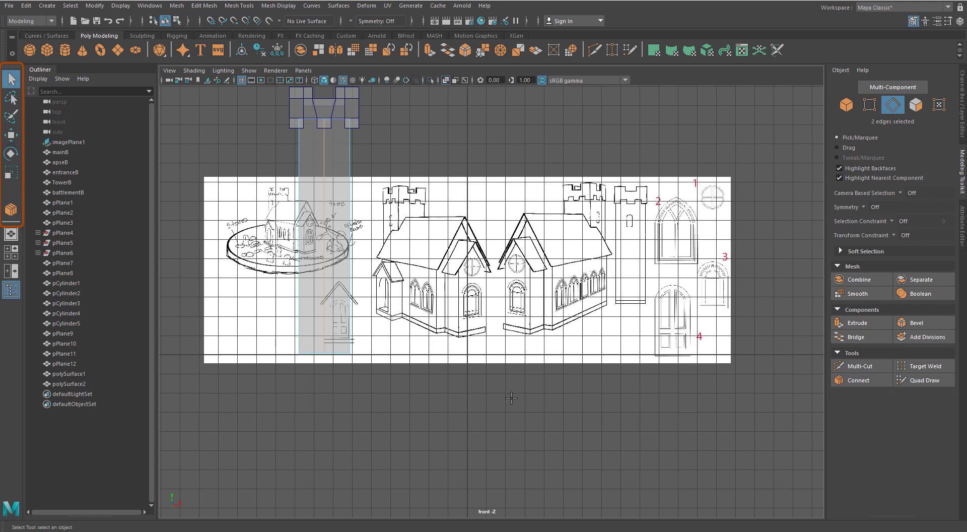
{"action": "left_click_drag", "start_coordinate": [511, 398], "coordinate": [572, 398]}
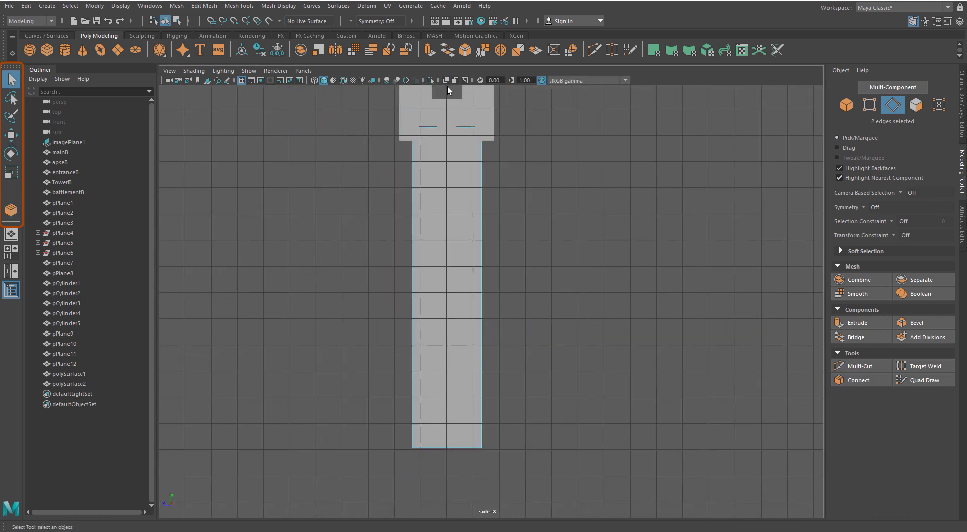
{"action": "left_click_drag", "start_coordinate": [447, 86], "coordinate": [452, 479]}
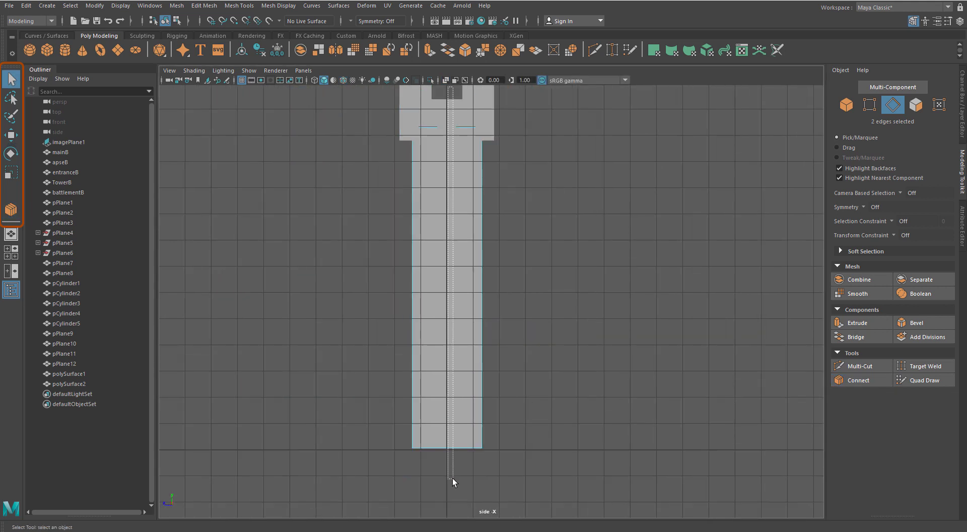
{"action": "left_click", "coordinate": [848, 379]}
Multi-Cut a horizontal edge loop across the tower in the front view
{"action": "key", "text": "space"}
{"action": "key", "text": "space"}
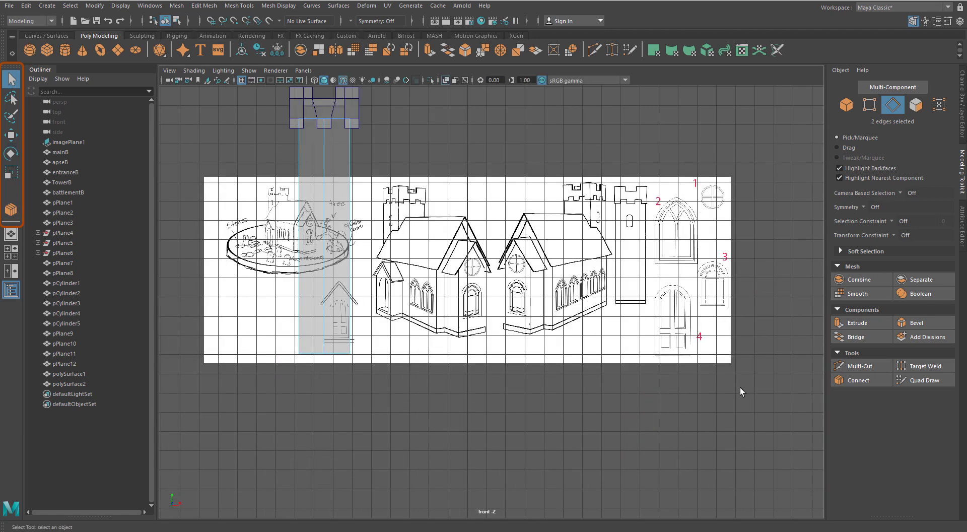
{"action": "left_click", "coordinate": [847, 365]}
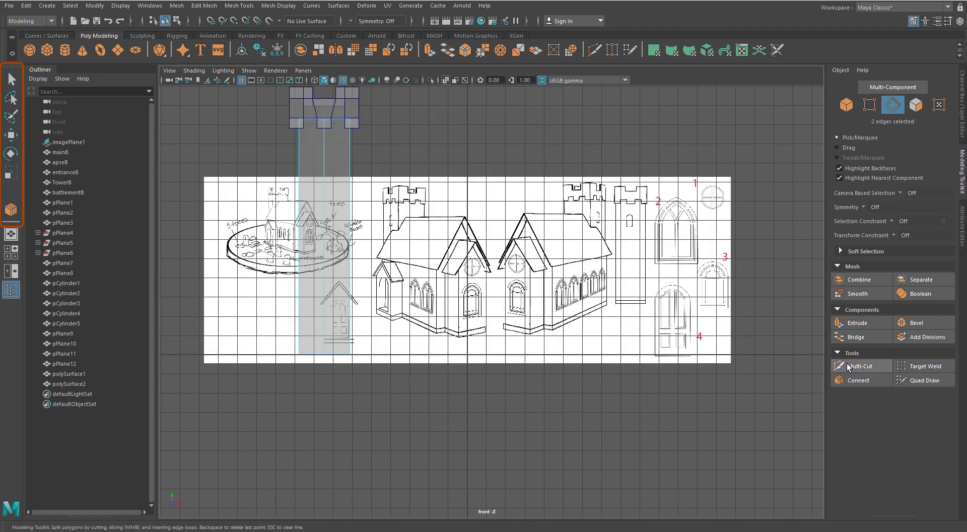
{"action": "left_click", "coordinate": [326, 137], "text": "ctrl"}
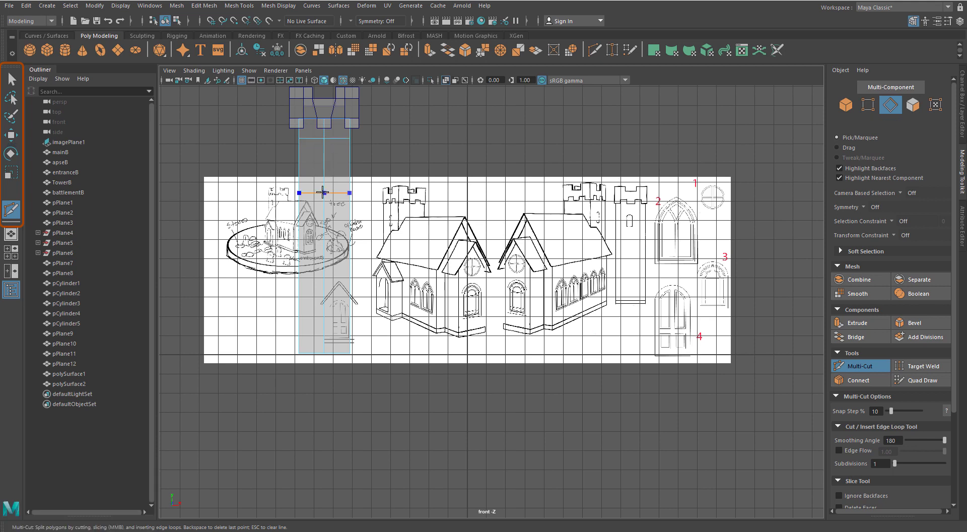
{"action": "key", "text": "q"}
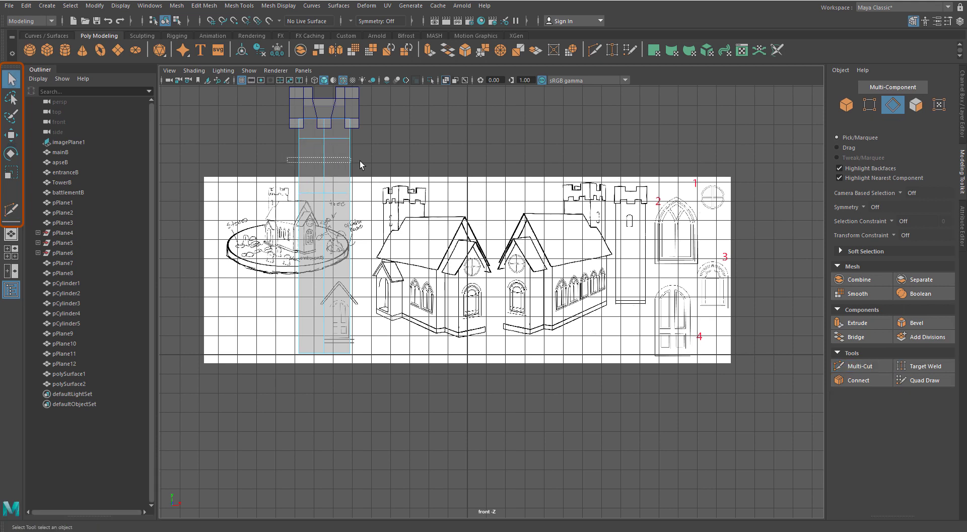
Connect the tower's eight vertical edges with a new horizontal edge loop
{"action": "left_click_drag", "start_coordinate": [359, 161], "coordinate": [376, 161]}
{"action": "left_click", "coordinate": [857, 380]}
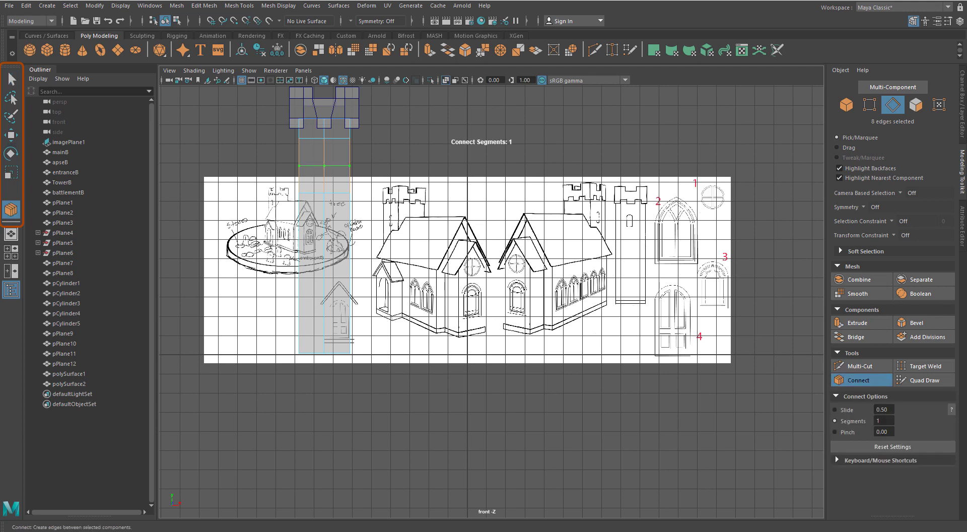
{"action": "key", "text": "q"}
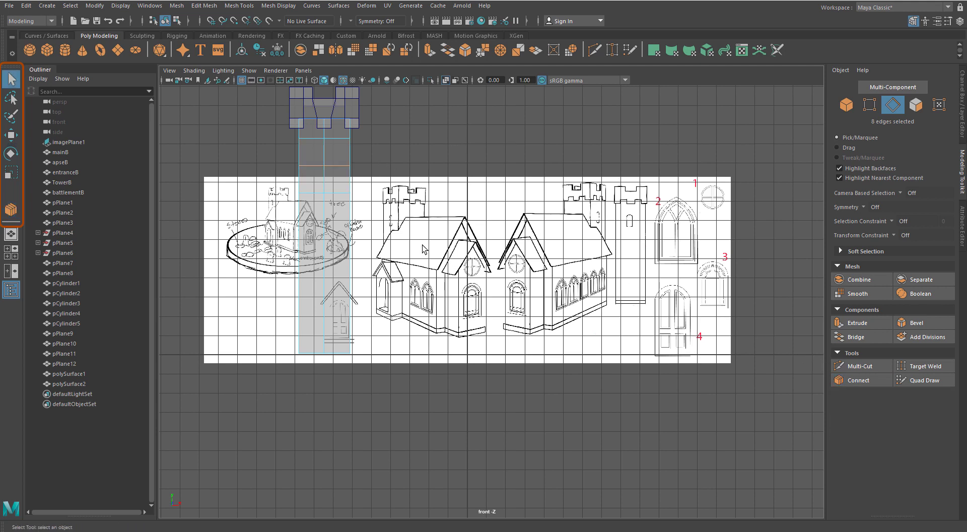
{"action": "key", "text": "space"}
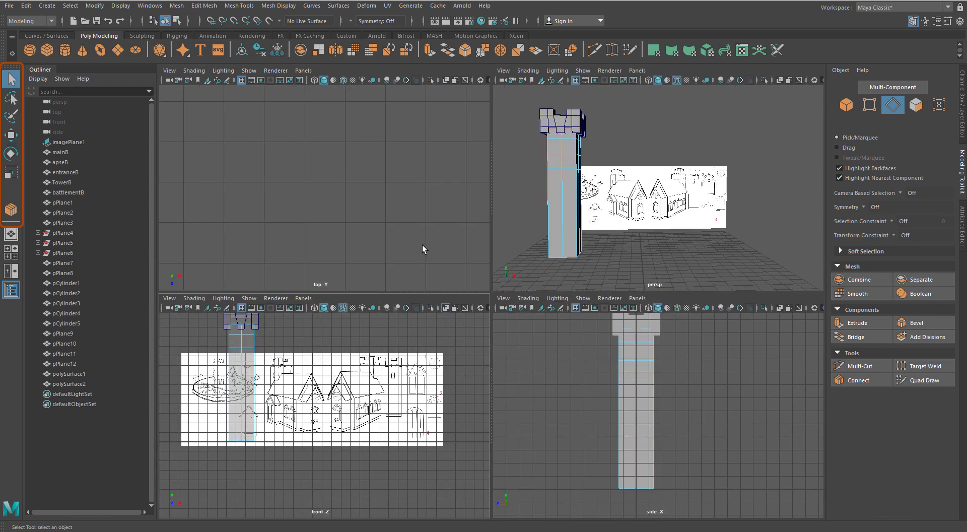
{"action": "key", "text": "space"}
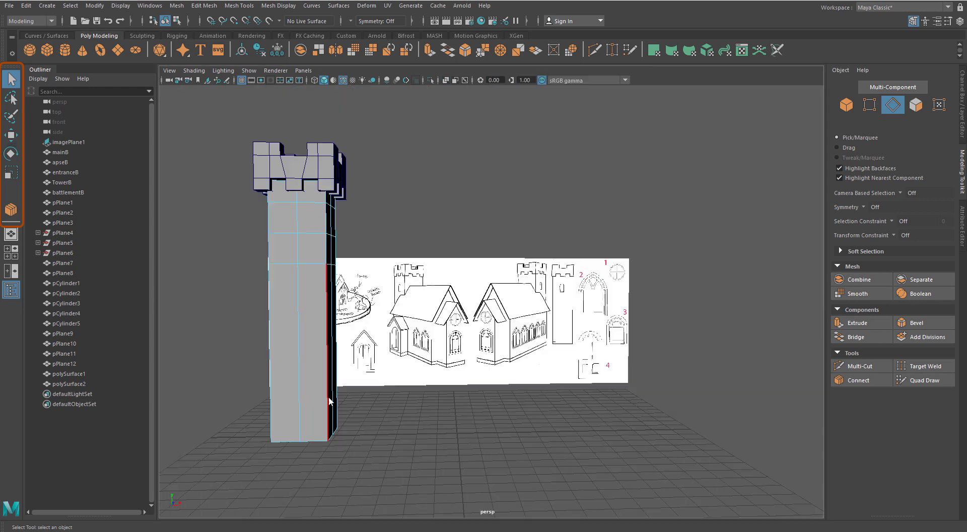
{"action": "right_click", "coordinate": [329, 245]}
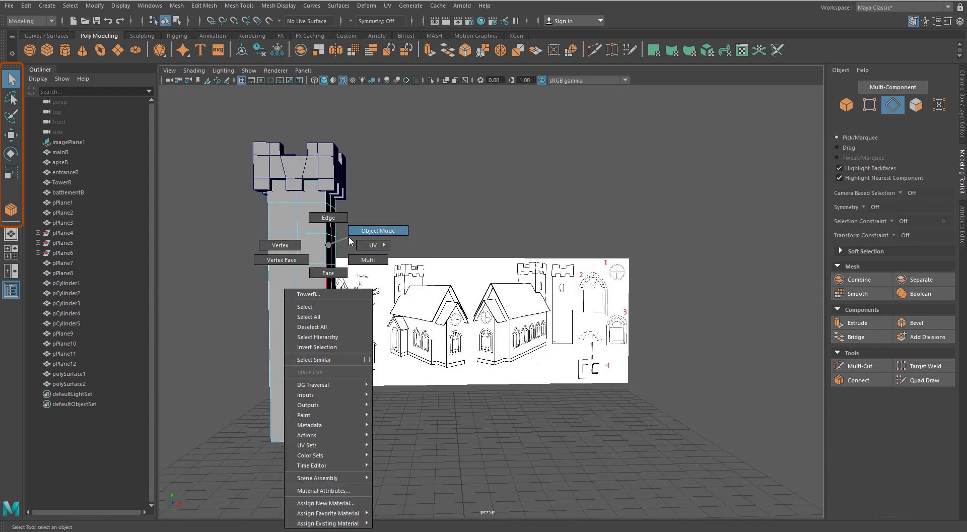
Create a polygon cylinder and set its Rotate X to 90
{"action": "left_click", "coordinate": [65, 50]}
{"action": "key", "text": "e"}
{"action": "left_click_drag", "start_coordinate": [504, 421], "coordinate": [497, 432]}
{"action": "left_click", "coordinate": [959, 20]}
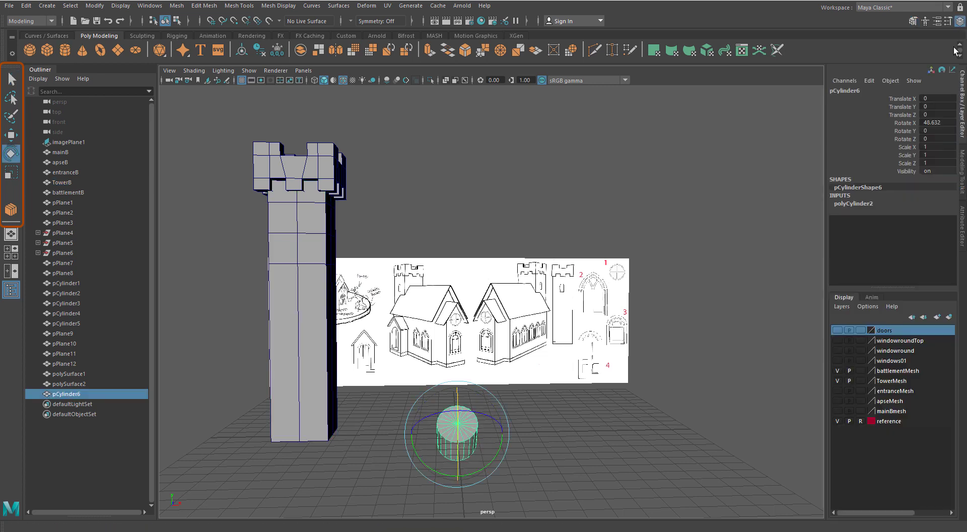
{"action": "left_click", "coordinate": [938, 122]}
{"action": "type", "text": "90"}
{"action": "key", "text": "Return"}
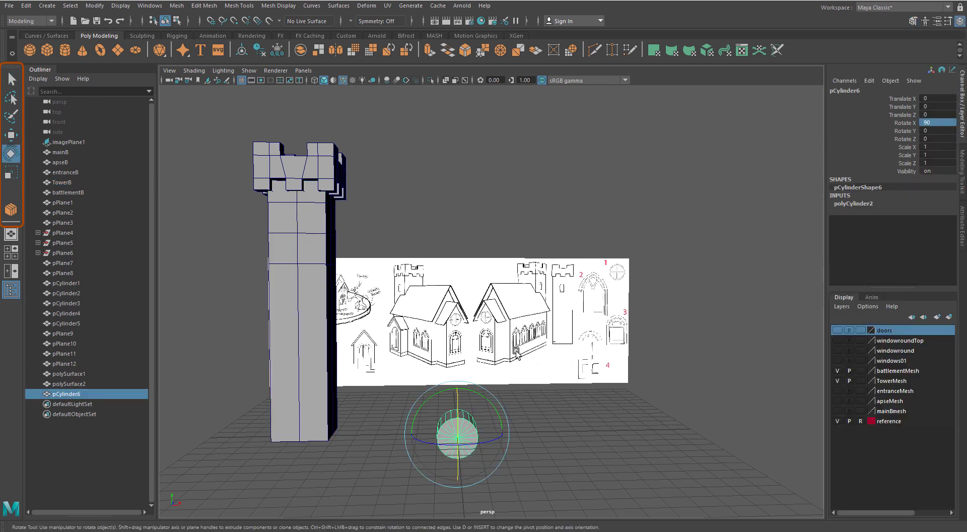
{"action": "key", "text": "q"}
Remove the cylinder's lower faces in front view, leaving a half-cylinder arch
{"action": "key", "text": "space"}
{"action": "key", "text": "space"}
{"action": "right_click_drag", "start_coordinate": [468, 366], "coordinate": [494, 359]}
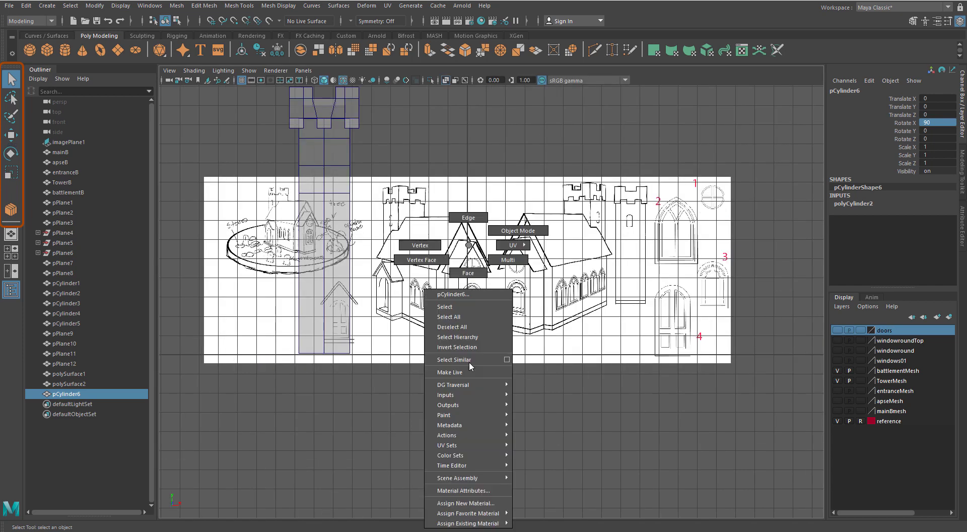
{"action": "left_click", "coordinate": [494, 360]}
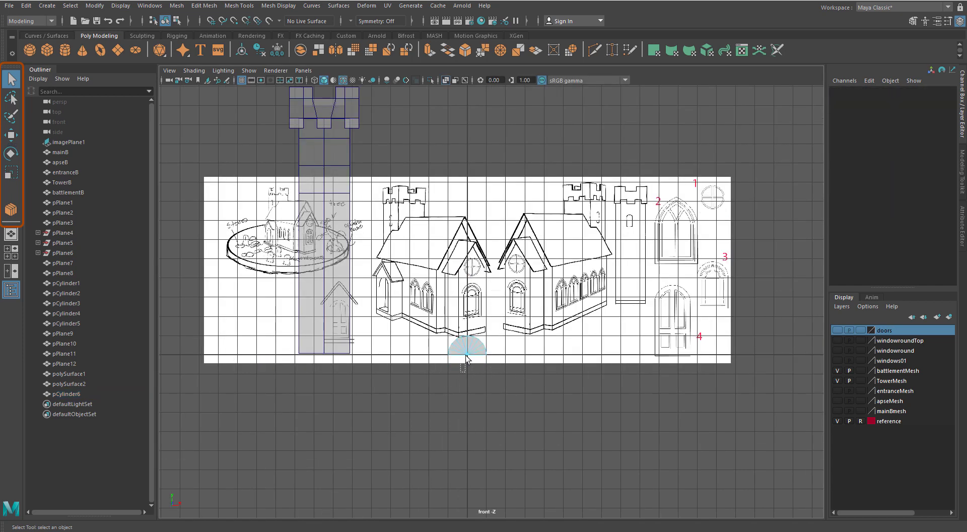
{"action": "key", "text": "space"}
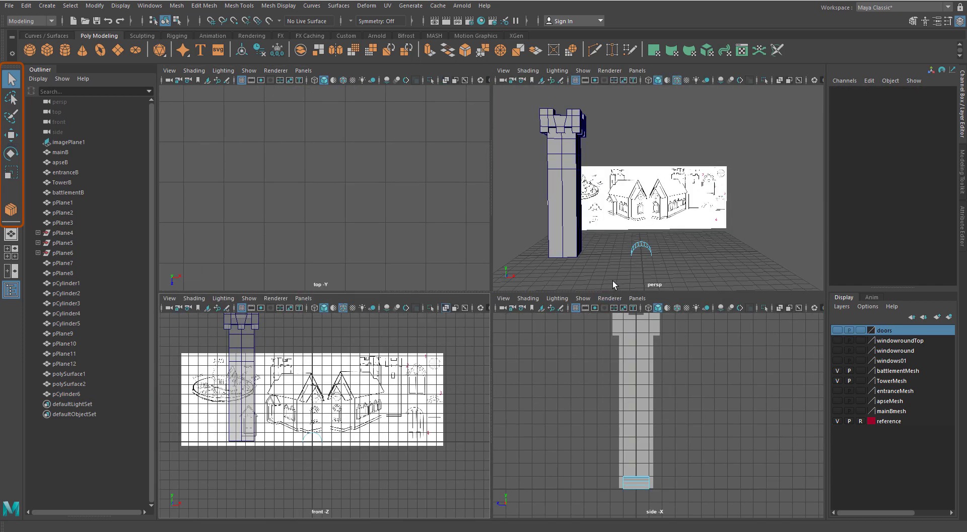
{"action": "key", "text": "space"}
Extrude the arch's end edges and pull them down into legs
{"action": "right_click_drag", "start_coordinate": [466, 245], "coordinate": [469, 329]}
{"action": "left_click", "coordinate": [466, 218]}
{"action": "mouse_move", "coordinate": [468, 227]}
{"action": "left_mouse_down", "text": "alt"}
{"action": "mouse_move", "coordinate": [505, 454]}
{"action": "mouse_move", "coordinate": [492, 432]}
{"action": "left_mouse_up", "text": "alt"}
{"action": "key", "text": "w"}
{"action": "key", "text": "ctrl+e"}
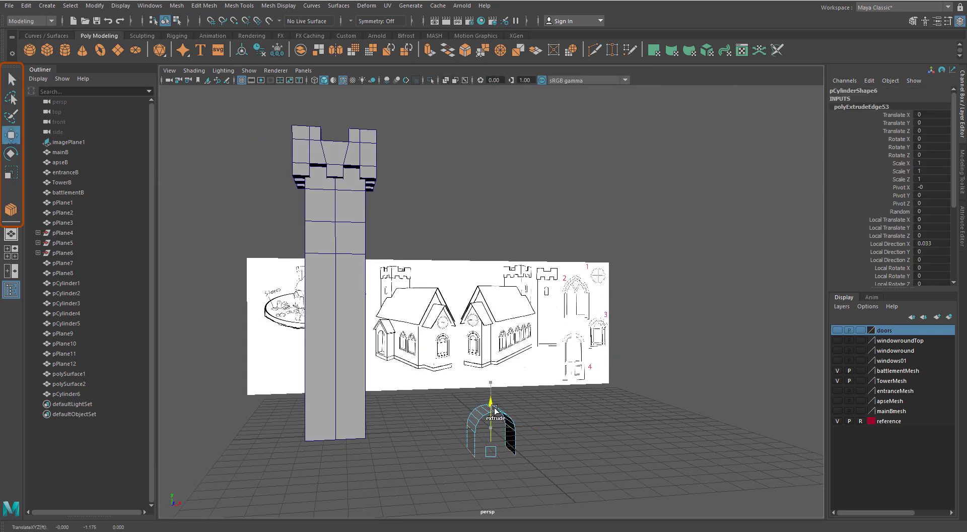
{"action": "left_click_drag", "start_coordinate": [491, 398], "coordinate": [491, 440]}
Bridge the two bottom leg edges and reselect the arch as an object
{"action": "left_click", "coordinate": [913, 21]}
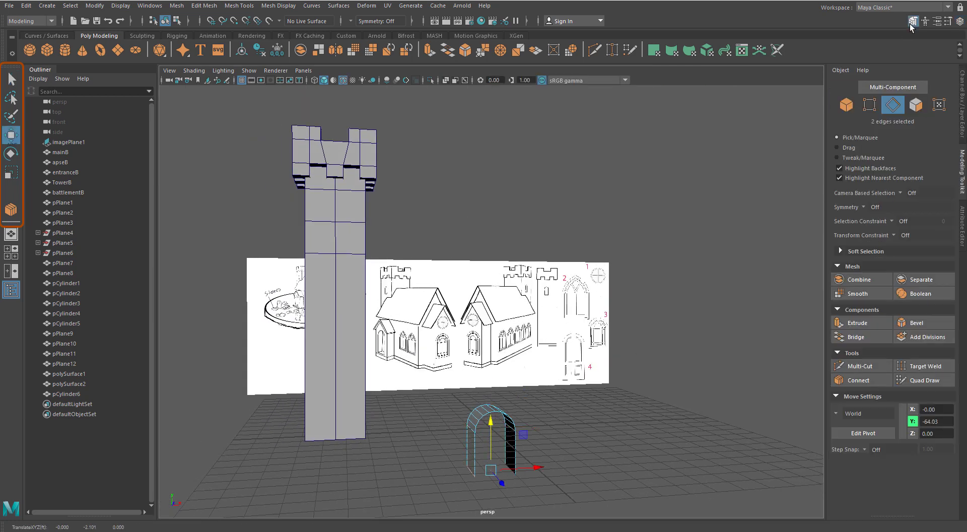
{"action": "left_click", "coordinate": [863, 333]}
{"action": "key", "text": "q"}
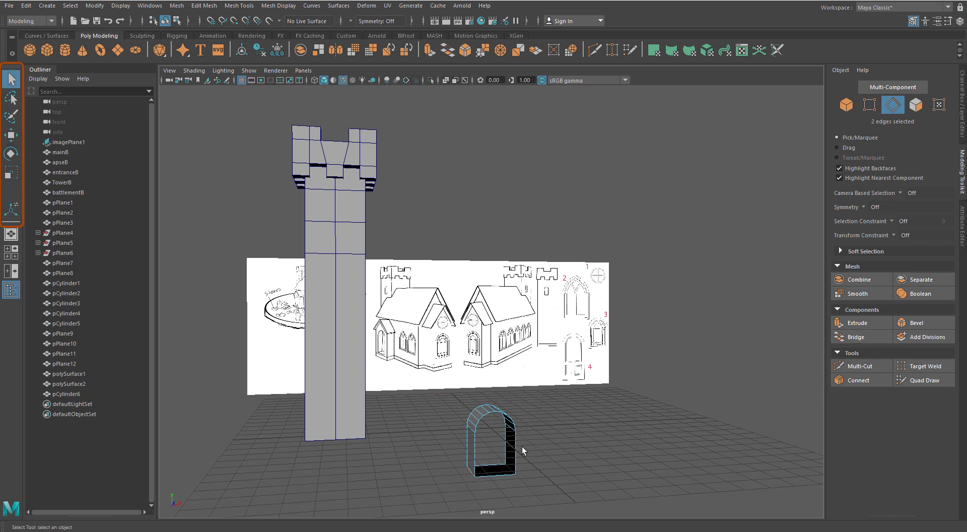
{"action": "right_click_drag", "start_coordinate": [512, 255], "coordinate": [558, 239]}
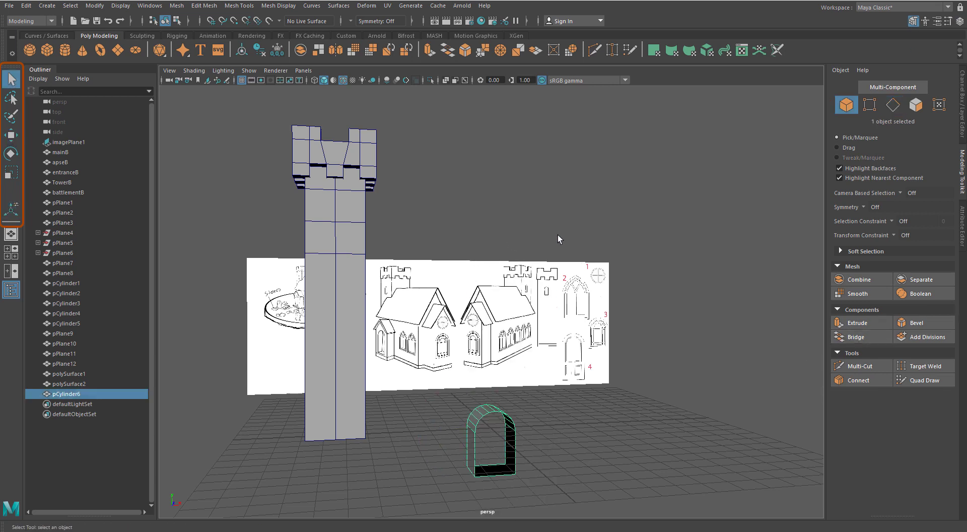
Move the arch under the tower and raise it into the upper wall
{"action": "key", "text": "w"}
{"action": "left_click_drag", "start_coordinate": [479, 425], "coordinate": [333, 428]}
{"action": "key", "text": "space"}
{"action": "left_click_drag", "start_coordinate": [330, 305], "coordinate": [335, 109]}
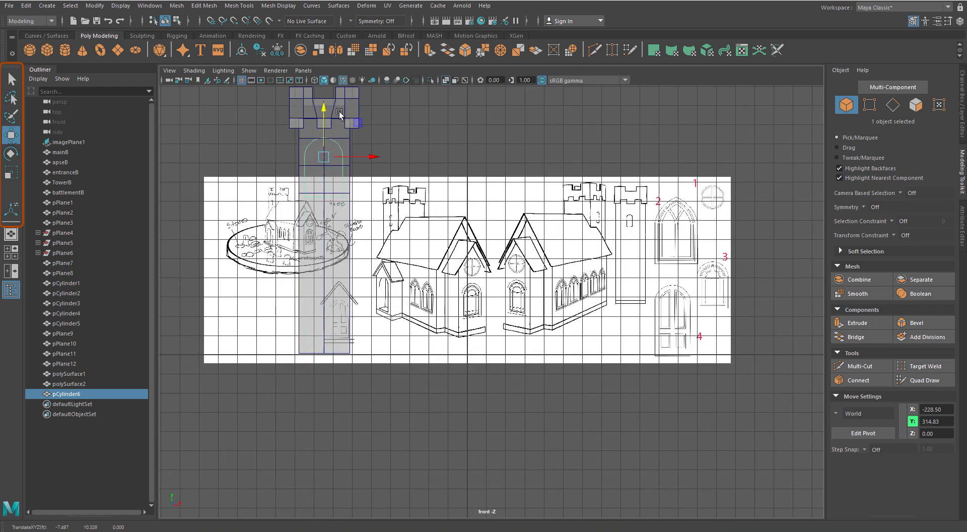
{"action": "middle_click_drag", "start_coordinate": [335, 108], "coordinate": [408, 381], "text": "alt"}
{"action": "right_click_drag", "start_coordinate": [407, 381], "coordinate": [518, 303], "text": "alt"}
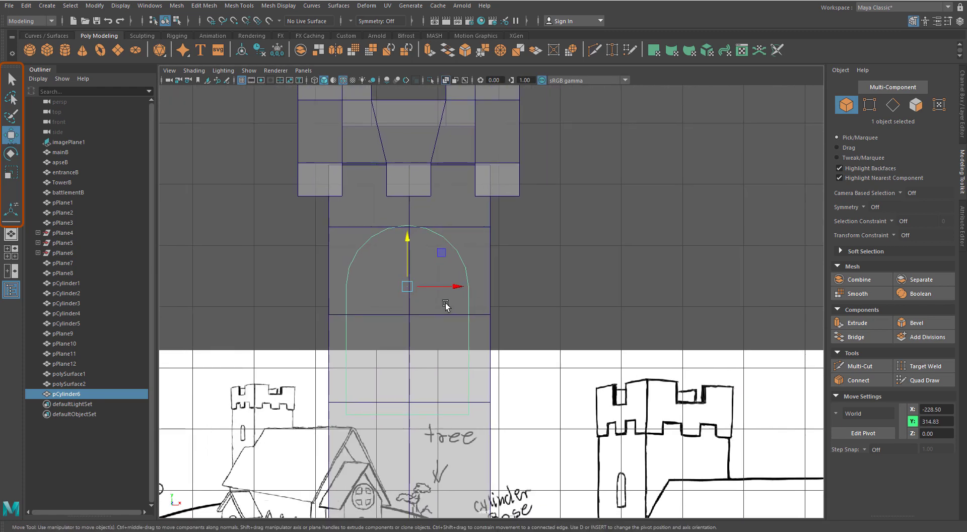
Scale the arch to 0.696, 3.023, 0.87 so it pierces the wall
{"action": "key", "text": "r"}
{"action": "mouse_move", "coordinate": [415, 288]}
{"action": "left_mouse_down"}
{"action": "mouse_move", "coordinate": [408, 331]}
{"action": "mouse_move", "coordinate": [449, 285]}
{"action": "left_mouse_up"}
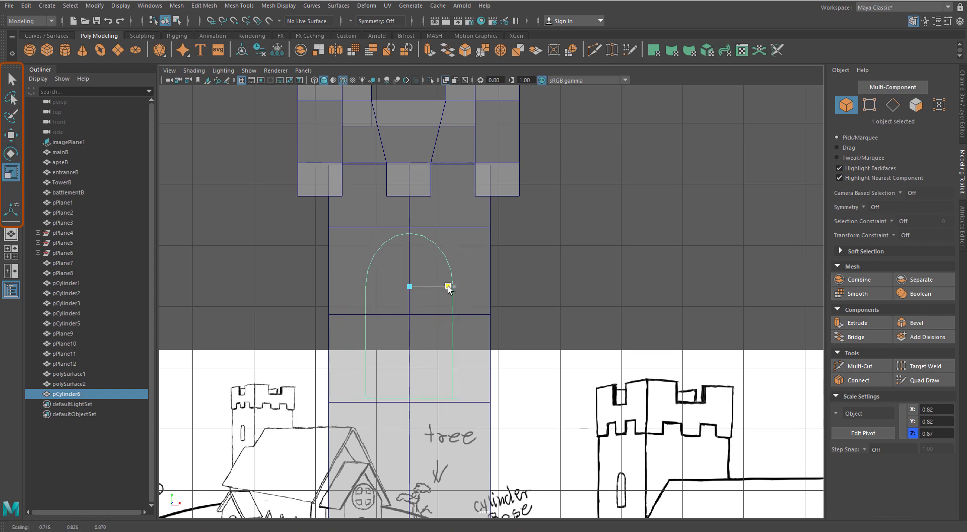
{"action": "key", "text": "w"}
{"action": "mouse_move", "coordinate": [409, 247]}
{"action": "left_mouse_down"}
{"action": "mouse_move", "coordinate": [484, 282]}
{"action": "mouse_move", "coordinate": [571, 374]}
{"action": "left_mouse_up"}
{"action": "key", "text": "space"}
{"action": "key", "text": "space"}
{"action": "key", "text": "r"}
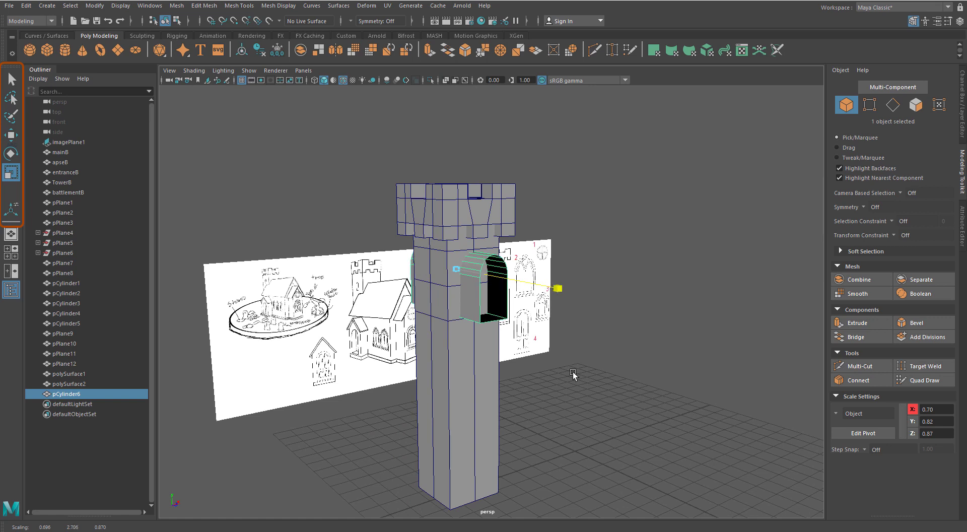
{"action": "key", "text": "ctrl+a"}
Freeze the arch's transforms and duplicate it rotated -90 in Y
{"action": "left_click", "coordinate": [94, 6]}
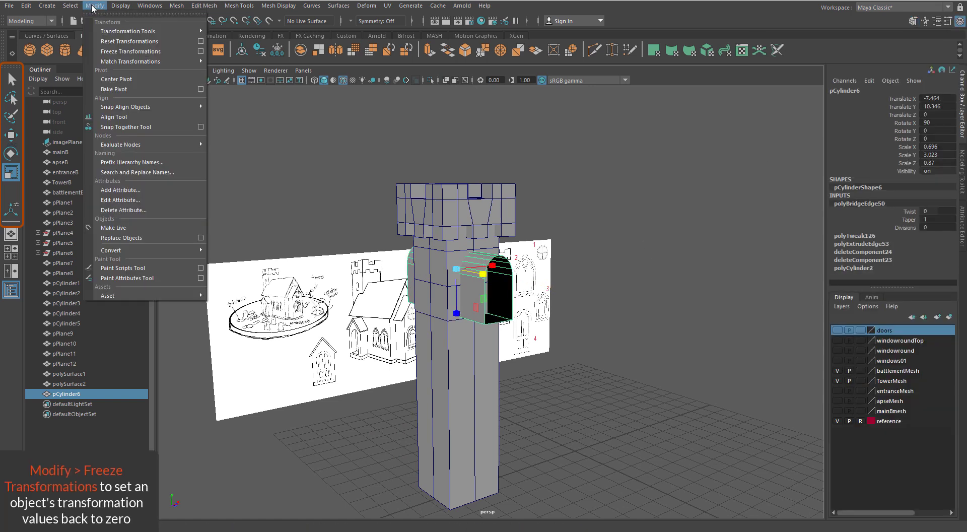
{"action": "left_click", "coordinate": [115, 52]}
{"action": "key", "text": "e"}
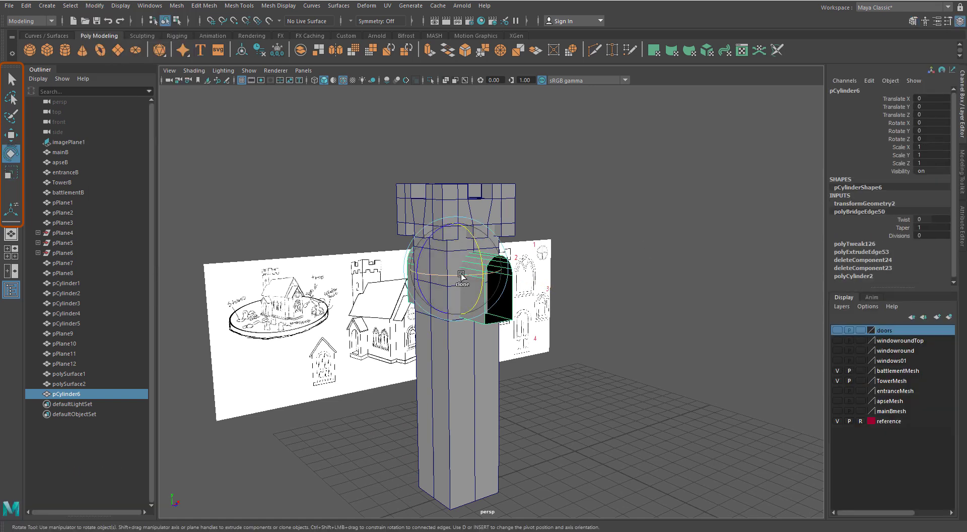
{"action": "left_click_drag", "start_coordinate": [462, 276], "coordinate": [443, 277], "text": "shift"}
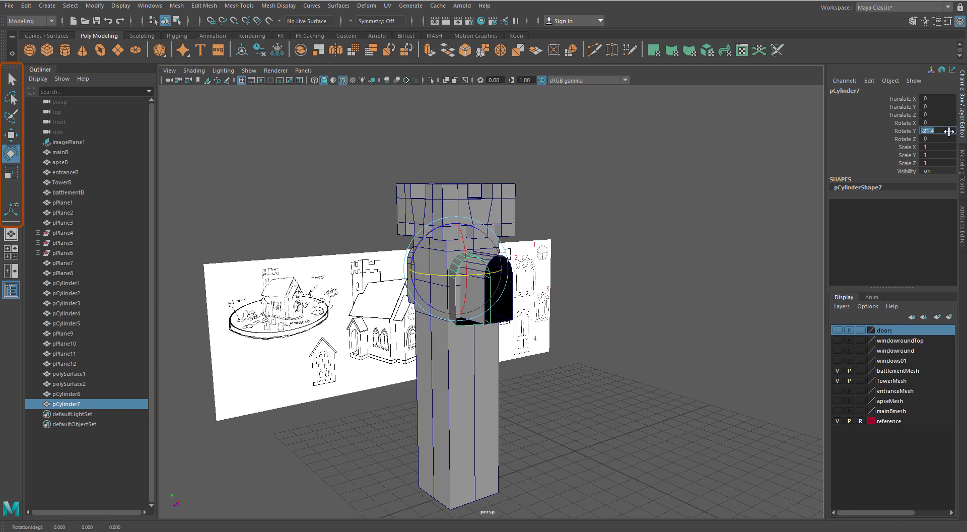
{"action": "key", "text": "Return"}
{"action": "key", "text": "w"}
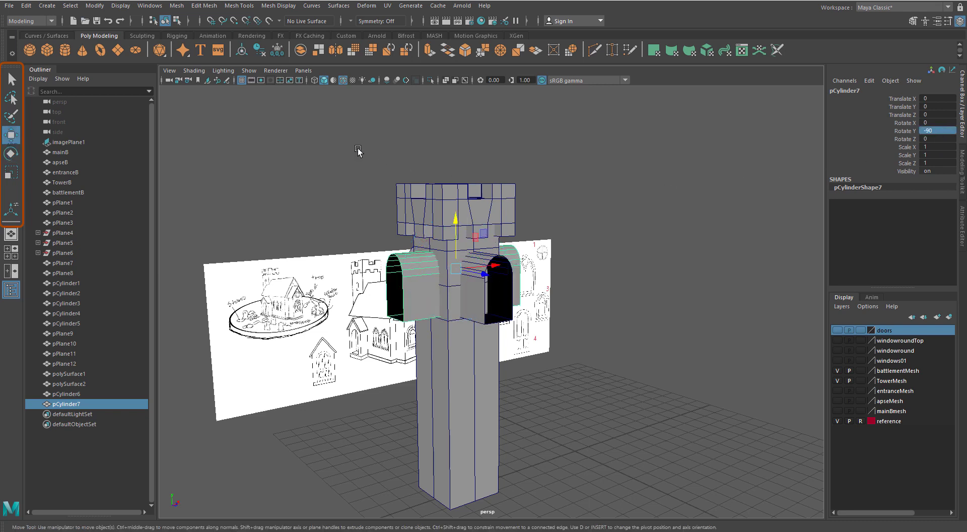
Delete construction history on the tower, battlement and both arches
{"action": "left_click_drag", "start_coordinate": [358, 151], "coordinate": [569, 523]}
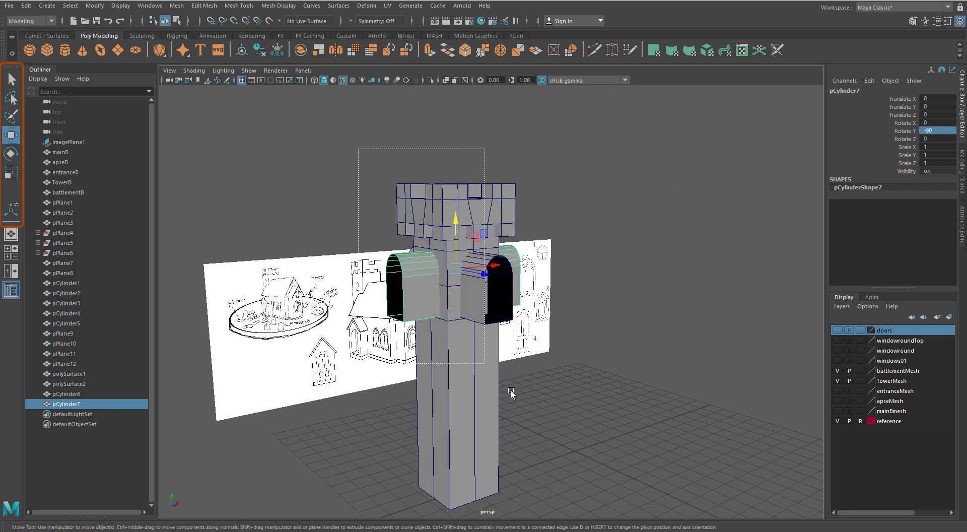
{"action": "left_click", "coordinate": [26, 7]}
{"action": "mouse_move", "coordinate": [68, 134]}
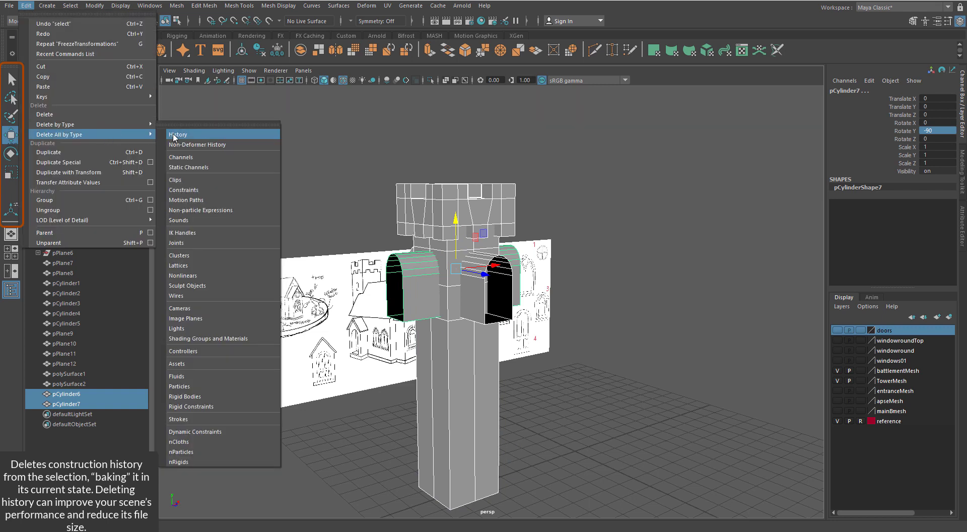
{"action": "left_click", "coordinate": [176, 134]}
Hide the TowerMesh and battlementMesh layers and select both arch pieces
{"action": "left_click", "coordinate": [527, 292]}
{"action": "left_click", "coordinate": [838, 381]}
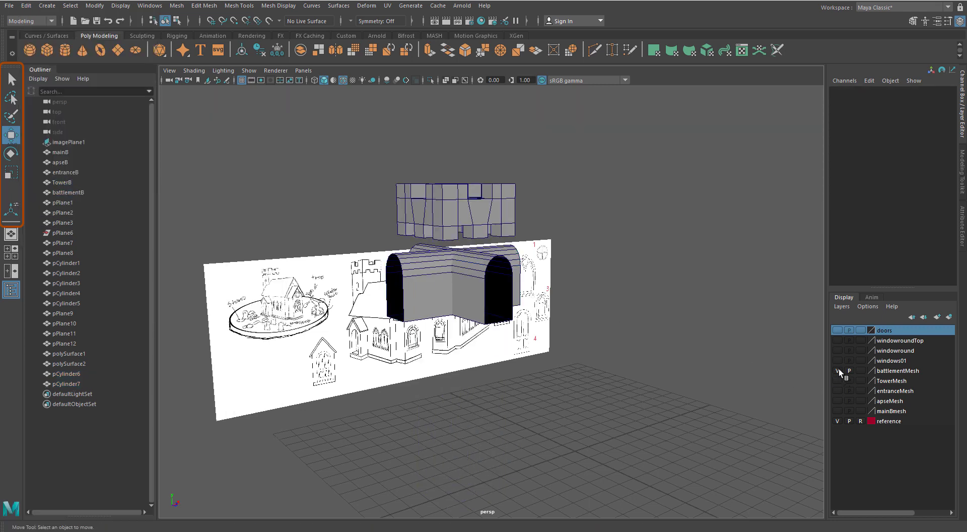
{"action": "left_click", "coordinate": [838, 371]}
{"action": "left_click", "coordinate": [477, 277]}
{"action": "left_click", "coordinate": [428, 283], "text": "shift"}
Boolean-union the crossing arches into pCylinder8 and select all its vertices
{"action": "left_click", "coordinate": [913, 21]}
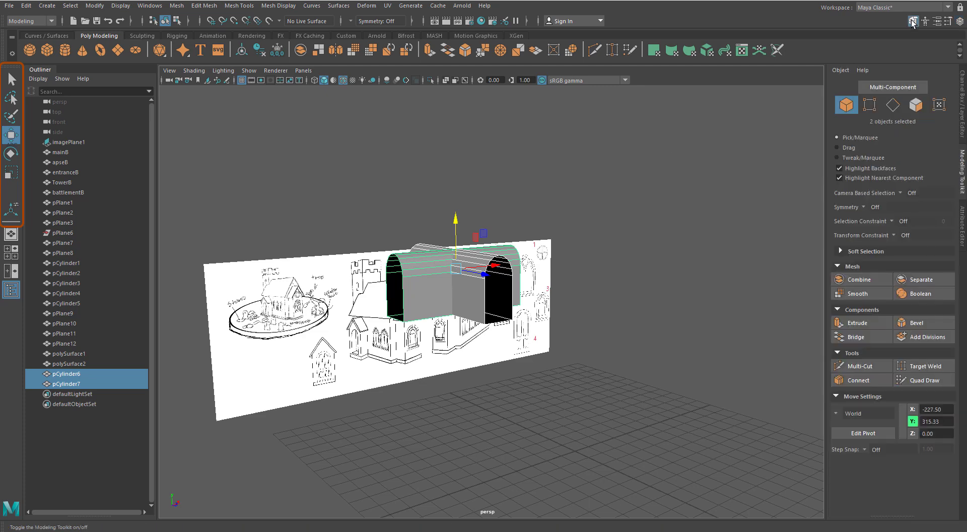
{"action": "left_click", "coordinate": [918, 295]}
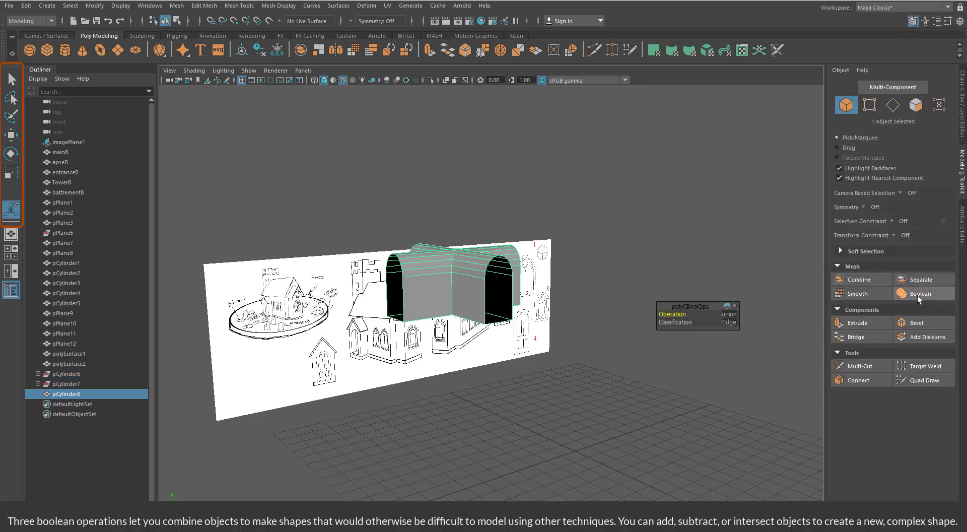
{"action": "mouse_move", "coordinate": [735, 313]}
{"action": "left_mouse_down", "text": "alt"}
{"action": "mouse_move", "coordinate": [455, 375]}
{"action": "mouse_move", "coordinate": [449, 391]}
{"action": "mouse_move", "coordinate": [449, 380]}
{"action": "mouse_move", "coordinate": [466, 374]}
{"action": "mouse_move", "coordinate": [459, 289]}
{"action": "left_mouse_up", "text": "alt"}
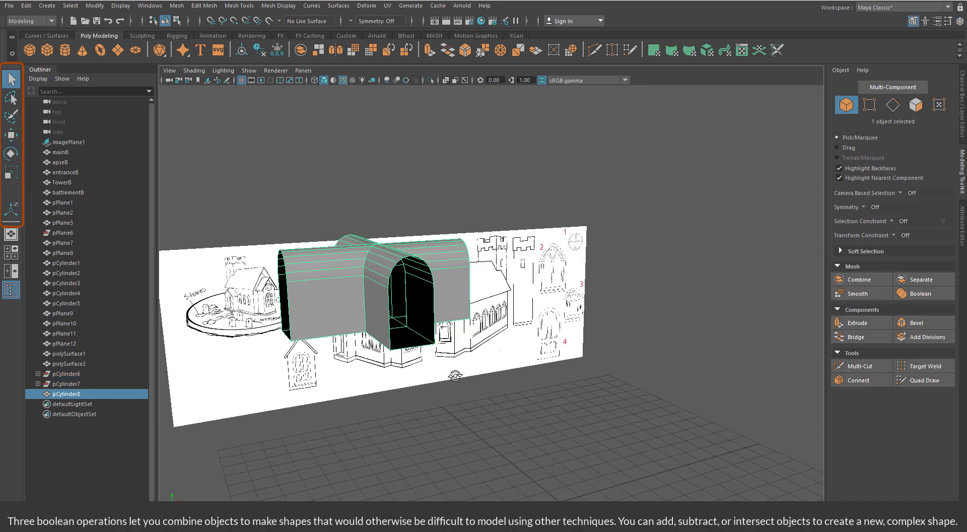
{"action": "right_click_drag", "start_coordinate": [430, 261], "coordinate": [390, 249]}
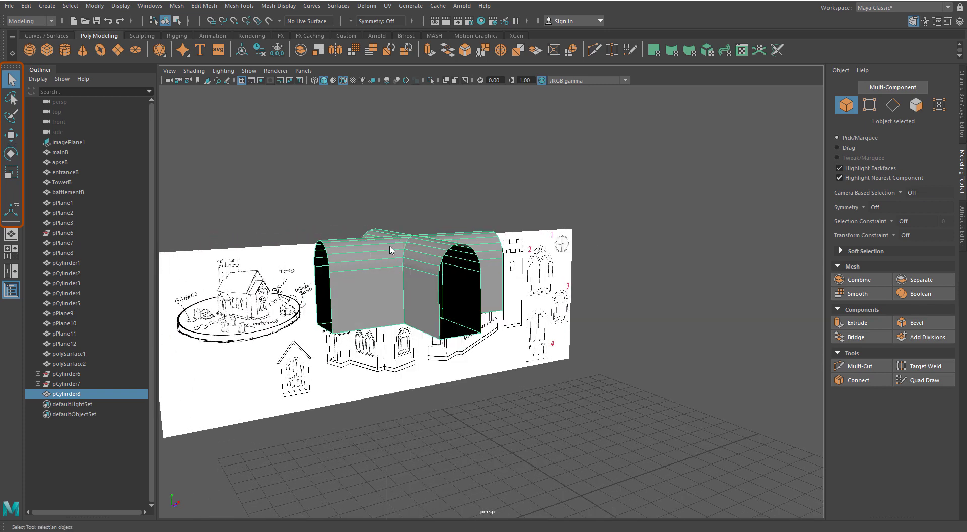
{"action": "left_click_drag", "start_coordinate": [276, 174], "coordinate": [557, 386]}
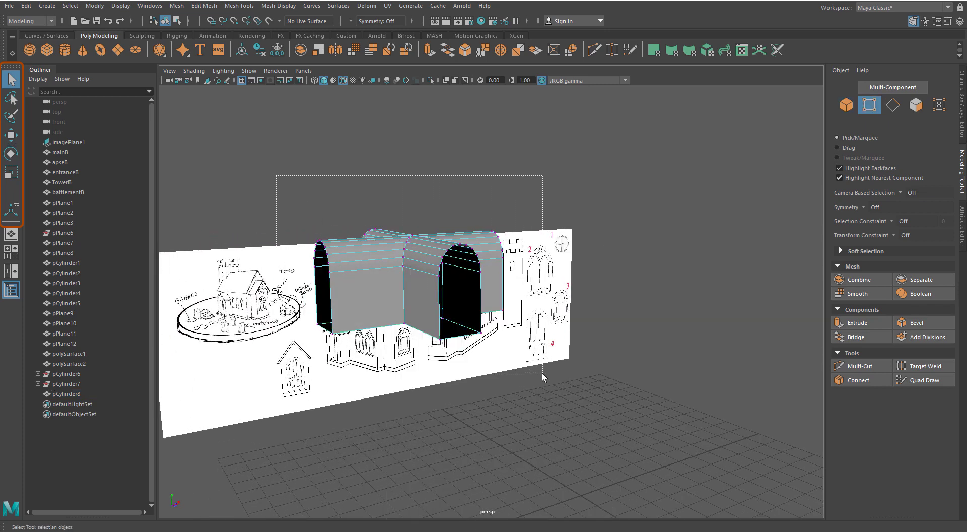
{"action": "left_click", "coordinate": [211, 6]}
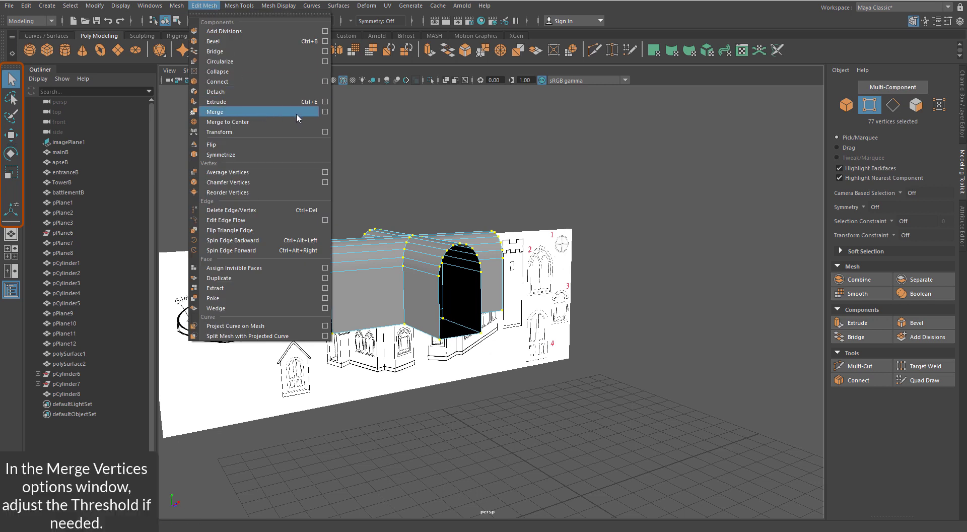
Merge the arch mesh's selected vertices and return to Object Mode
{"action": "left_click", "coordinate": [328, 111]}
{"action": "left_click", "coordinate": [638, 253]}
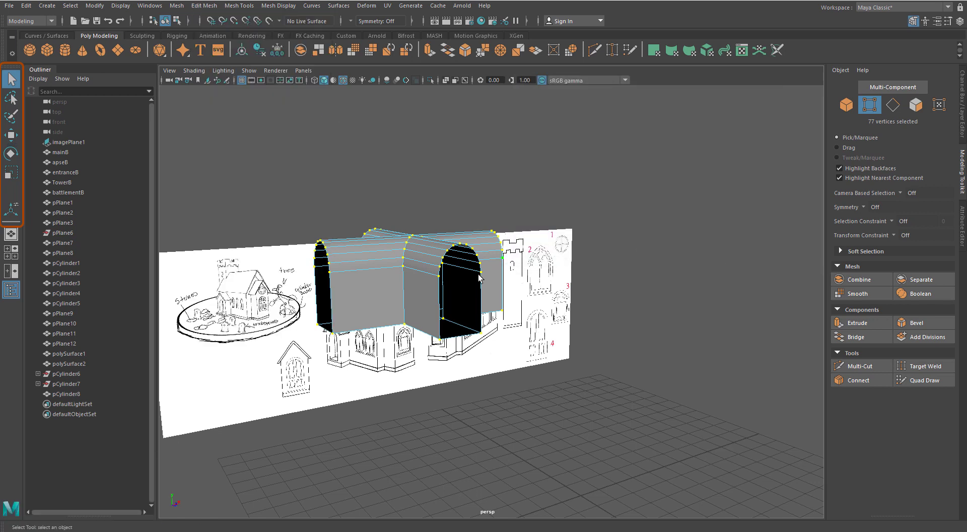
{"action": "right_click", "coordinate": [427, 246]}
{"action": "left_click", "coordinate": [477, 231]}
Show TowerMesh and Boolean-subtract the arch mesh from the tower, creating TowerB1
{"action": "left_click", "coordinate": [958, 21]}
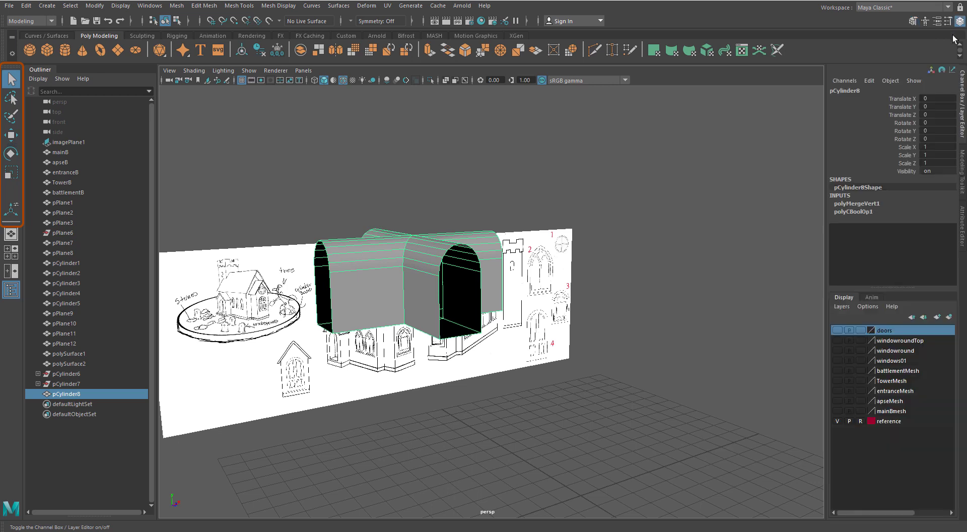
{"action": "left_click", "coordinate": [836, 380]}
{"action": "left_click", "coordinate": [430, 362], "text": "shift"}
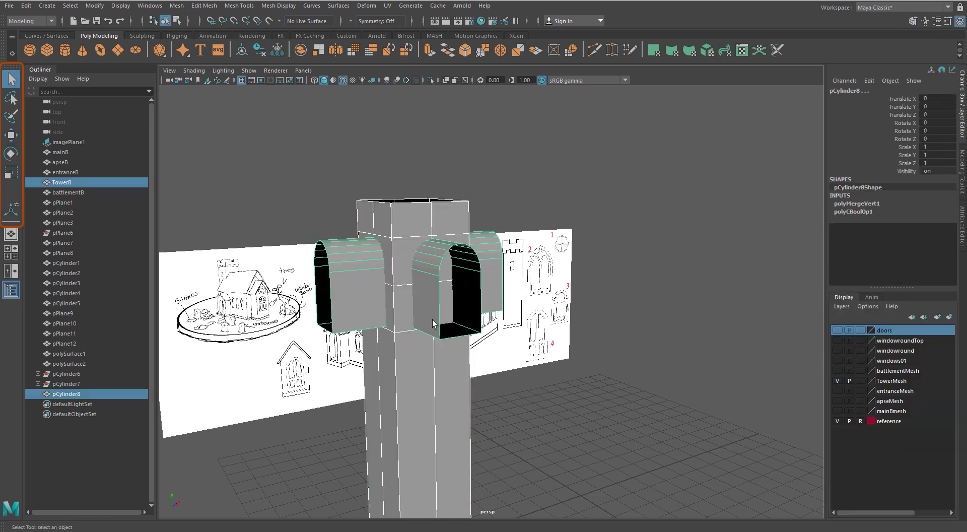
{"action": "left_click", "coordinate": [914, 21]}
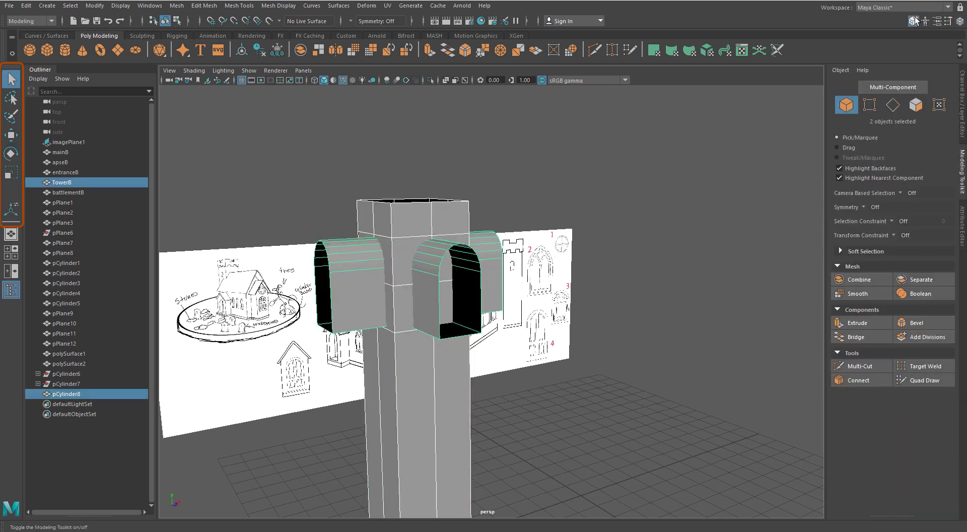
{"action": "left_click", "coordinate": [925, 295]}
{"action": "left_click", "coordinate": [725, 316]}
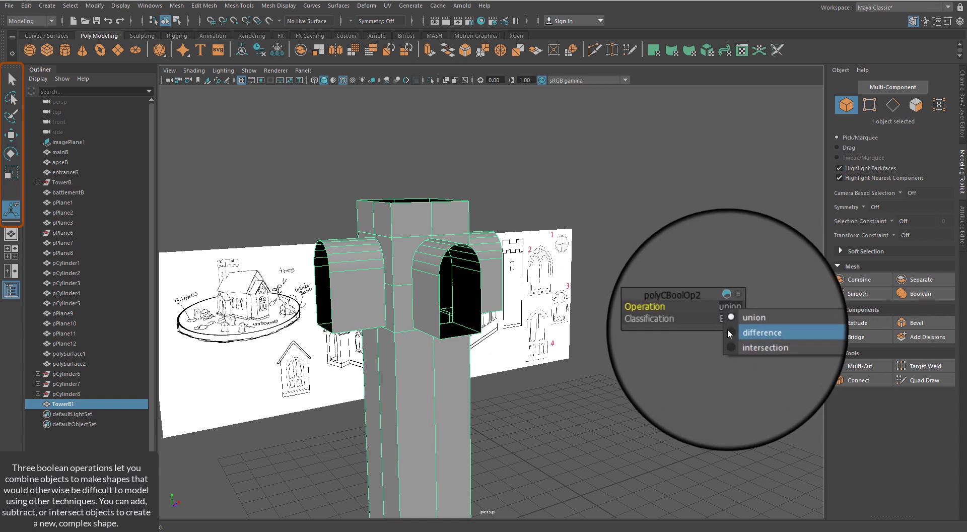
{"action": "left_click", "coordinate": [730, 332]}
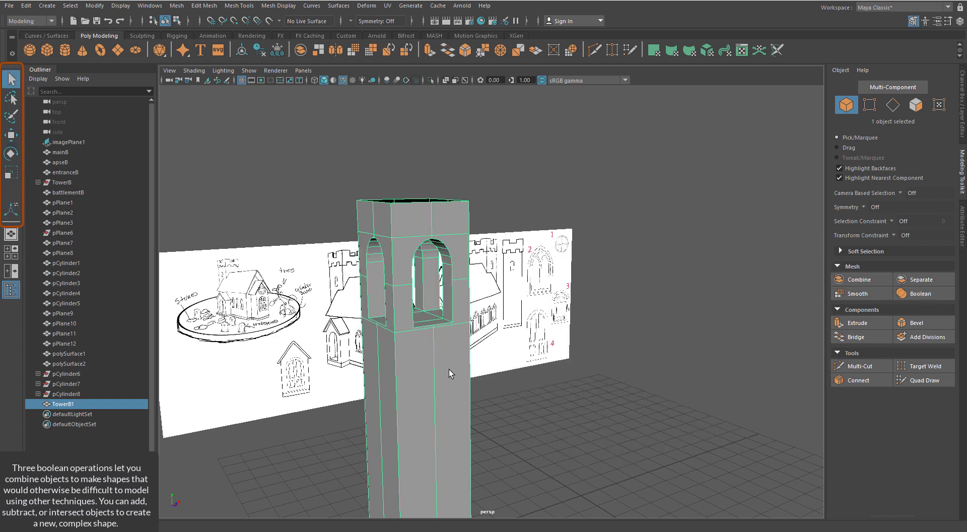
{"action": "right_click_drag", "start_coordinate": [436, 245], "coordinate": [432, 226]}
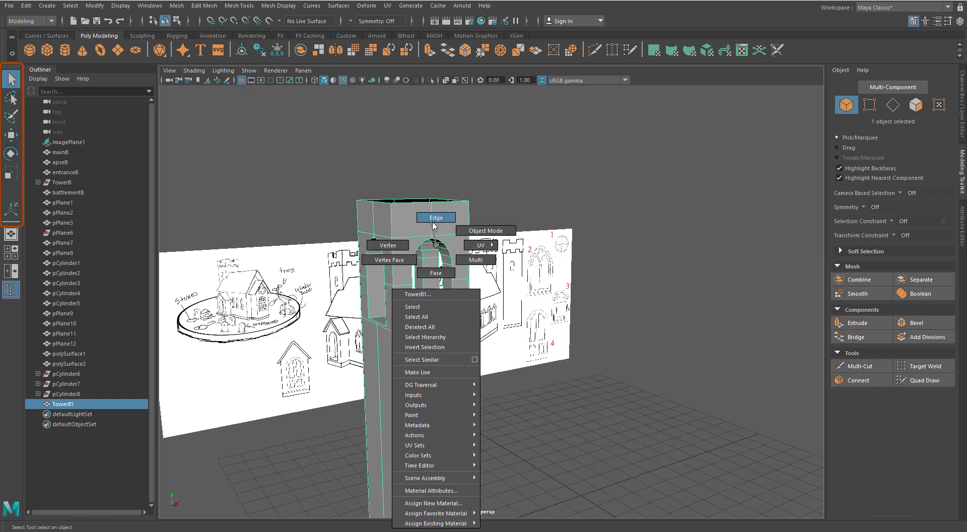
Delete the two leftover vertical edges below the arched openings with Ctrl+Delete
{"action": "left_click", "coordinate": [431, 353]}
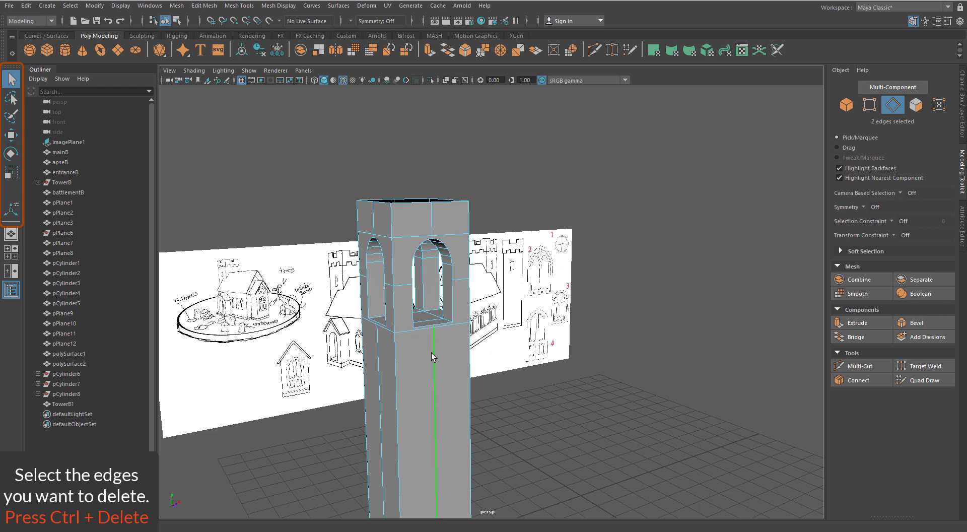
{"action": "mouse_move", "coordinate": [431, 353]}
{"action": "left_mouse_down", "text": "alt"}
{"action": "mouse_move", "coordinate": [492, 399]}
{"action": "mouse_move", "coordinate": [745, 394]}
{"action": "mouse_move", "coordinate": [458, 364]}
{"action": "left_mouse_up", "text": "alt"}
{"action": "key", "text": "ctrl+Delete"}
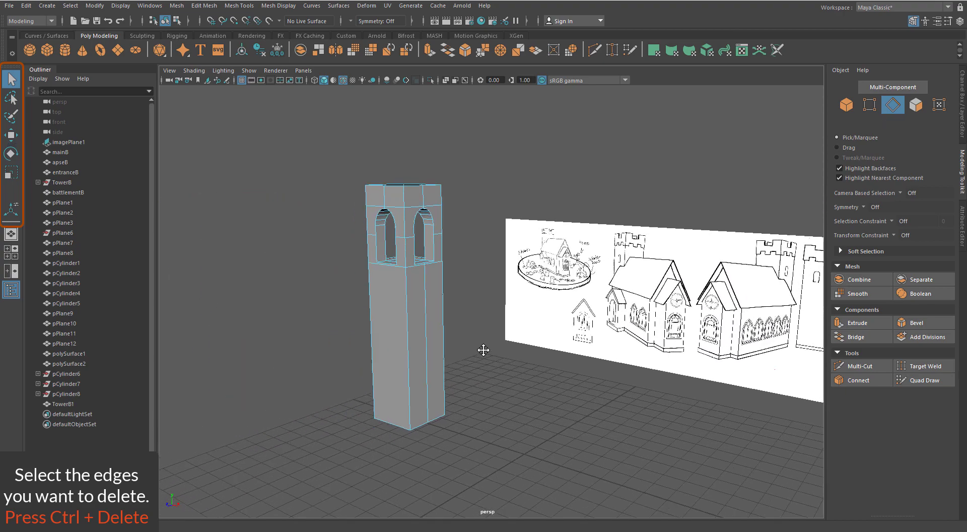
{"action": "left_click", "coordinate": [457, 364]}
{"action": "key", "text": "ctrl+Delete"}
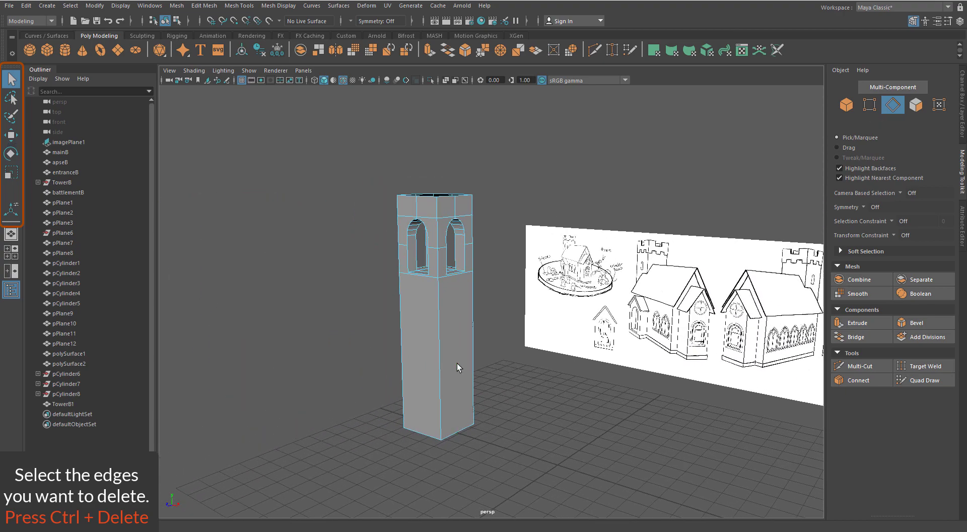
{"action": "key", "text": "F9"}
Merge all TowerB1 vertices at threshold 0.1712, reducing 115 vertices to 109
{"action": "left_click_drag", "start_coordinate": [370, 166], "coordinate": [478, 451]}
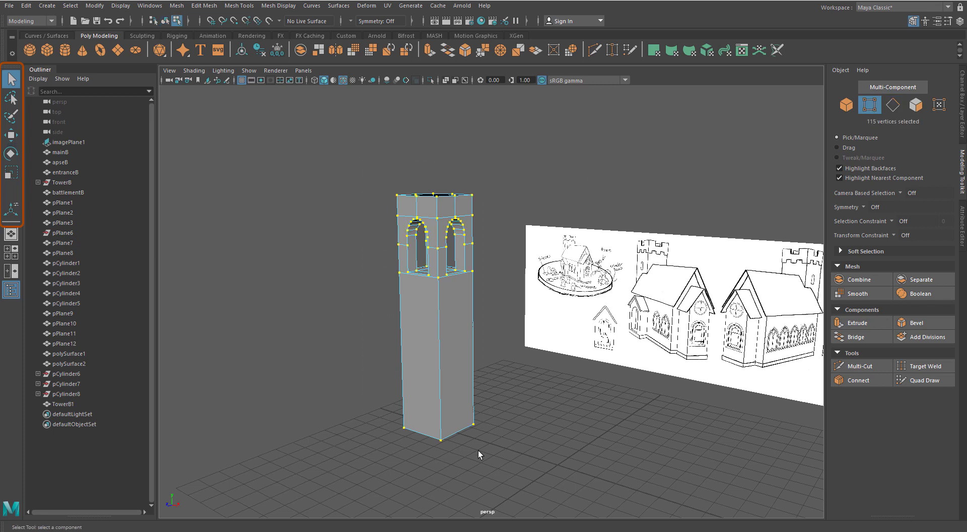
{"action": "left_click", "coordinate": [214, 8]}
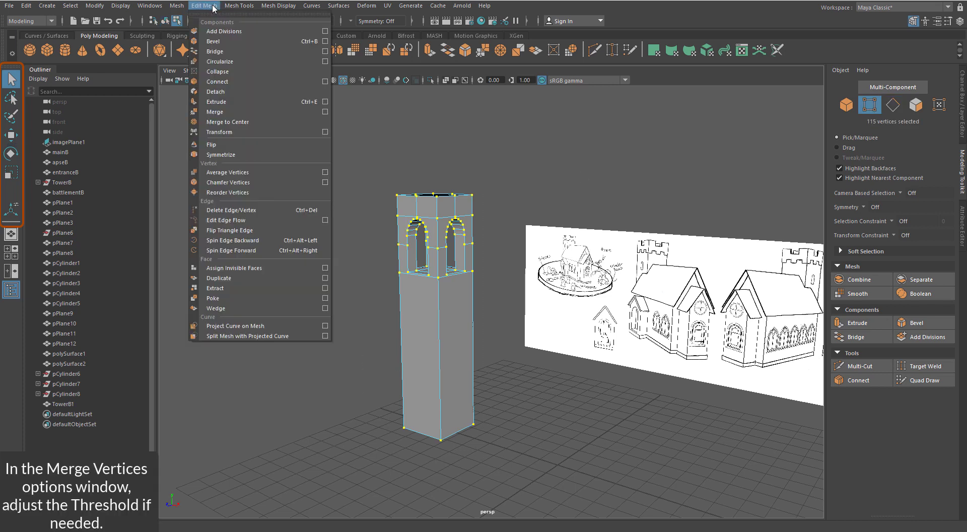
{"action": "left_click", "coordinate": [325, 111]}
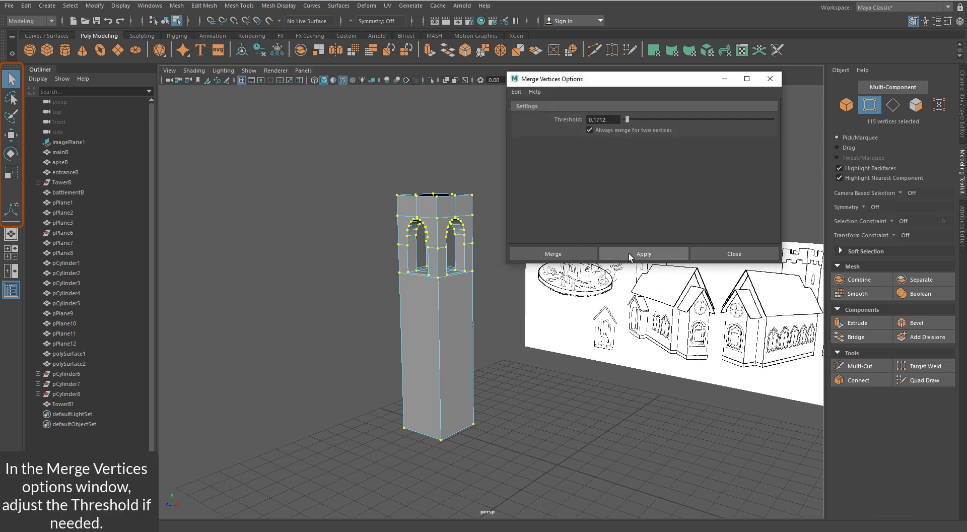
{"action": "left_click", "coordinate": [630, 253]}
{"action": "left_click", "coordinate": [716, 253]}
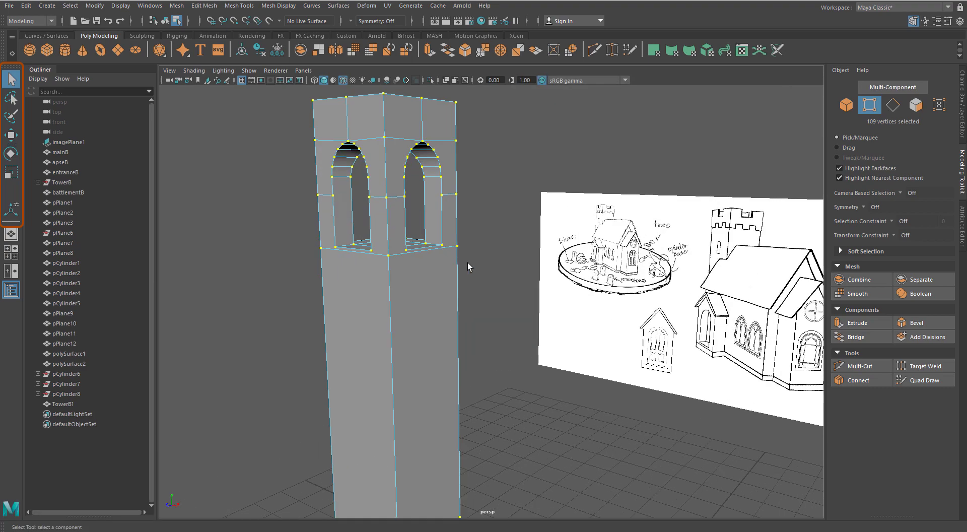
{"action": "mouse_move", "coordinate": [467, 262]}
{"action": "left_mouse_down", "text": "alt"}
{"action": "mouse_move", "coordinate": [525, 274]}
{"action": "mouse_move", "coordinate": [488, 219]}
{"action": "mouse_move", "coordinate": [626, 314]}
{"action": "left_mouse_up", "text": "alt"}
{"action": "scroll", "coordinate": [487, 219], "scroll_direction": "up", "scroll_amount": 3}
{"action": "scroll", "coordinate": [488, 218], "scroll_direction": "down", "scroll_amount": 2}
{"action": "scroll", "coordinate": [626, 314], "scroll_direction": "down", "scroll_amount": 2}
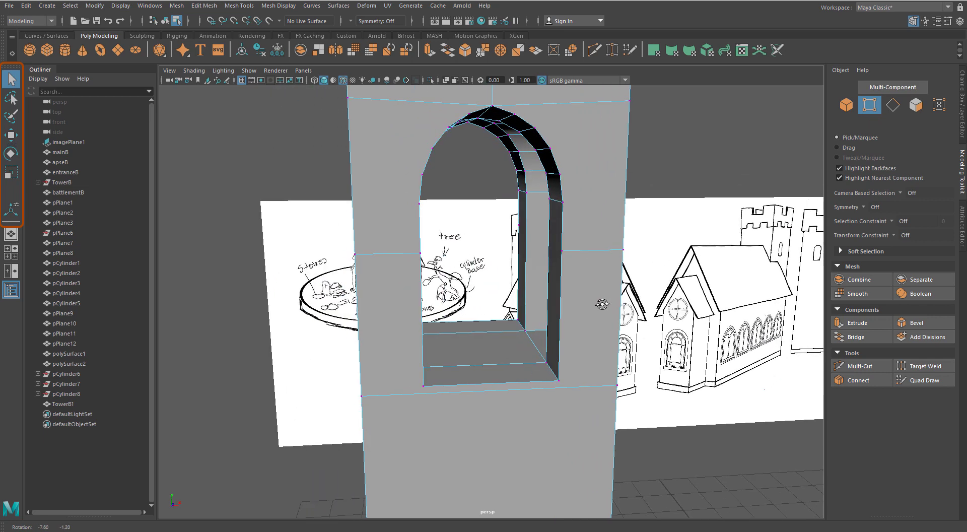
Target Weld stray vertices around the arched openings onto their neighbours
{"action": "left_click", "coordinate": [911, 367]}
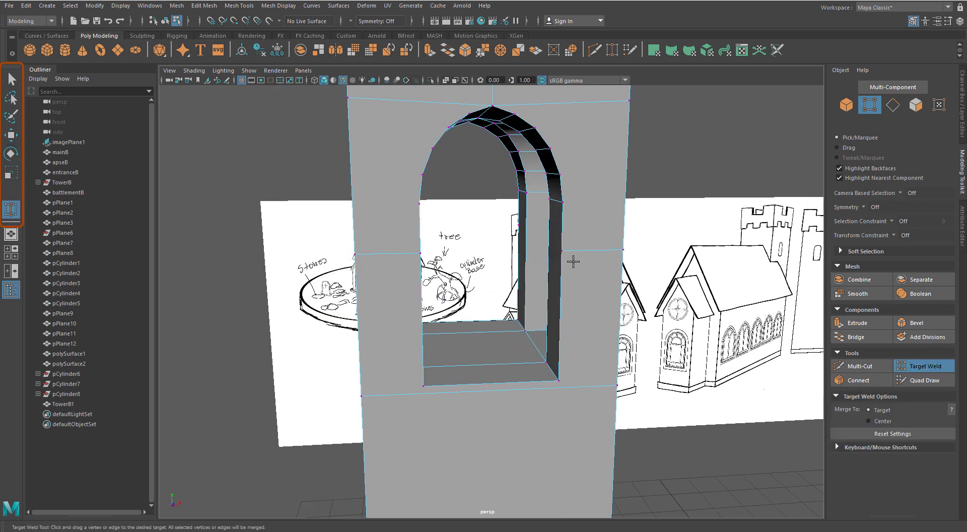
{"action": "left_click_drag", "start_coordinate": [564, 208], "coordinate": [322, 252], "text": "alt"}
{"action": "left_click_drag", "start_coordinate": [343, 286], "coordinate": [320, 221], "text": "alt"}
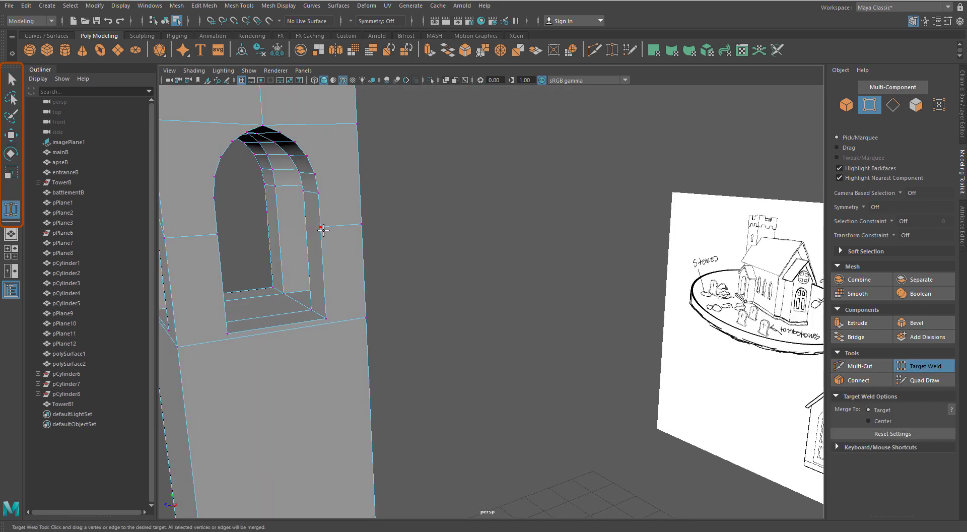
{"action": "left_click_drag", "start_coordinate": [280, 262], "coordinate": [339, 249], "text": "alt"}
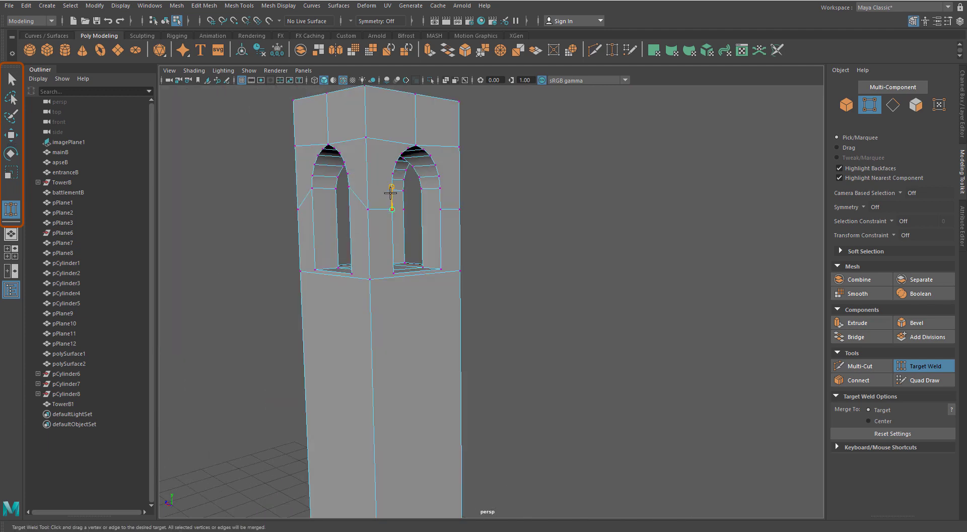
{"action": "mouse_move", "coordinate": [440, 194]}
{"action": "left_mouse_down", "text": "alt"}
{"action": "mouse_move", "coordinate": [290, 238]}
{"action": "mouse_move", "coordinate": [501, 292]}
{"action": "left_mouse_up", "text": "alt"}
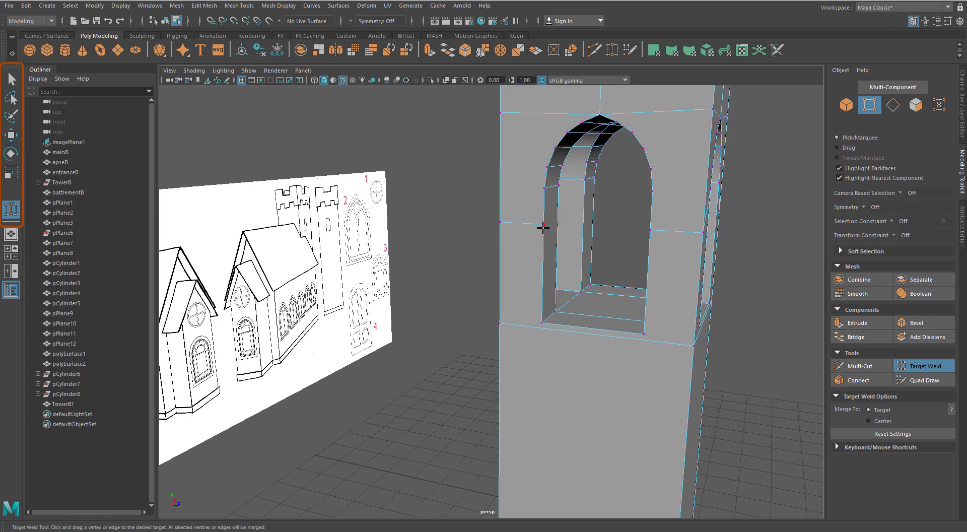
{"action": "mouse_move", "coordinate": [543, 228]}
{"action": "left_mouse_down", "text": "alt"}
{"action": "mouse_move", "coordinate": [555, 277]}
{"action": "mouse_move", "coordinate": [595, 283]}
{"action": "left_mouse_up", "text": "alt"}
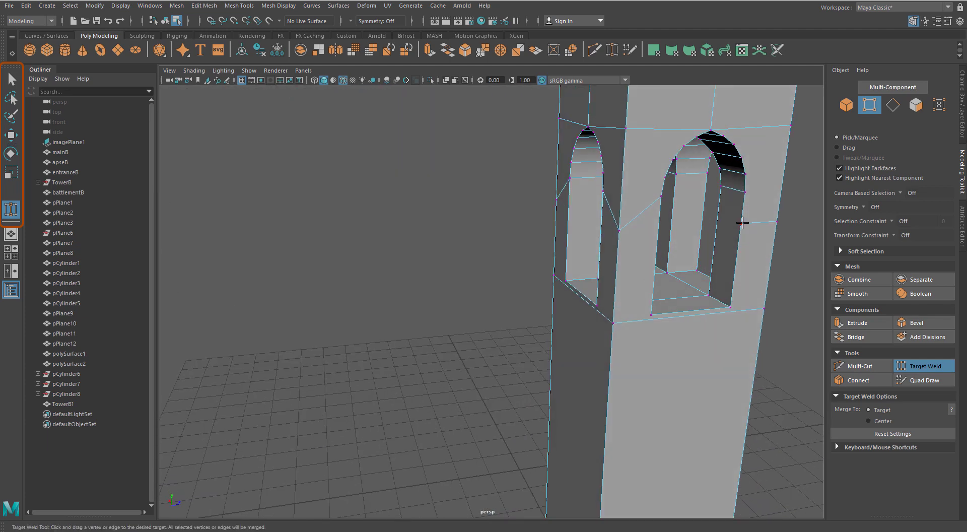
Raise the four wall vertices beside the arches level with the arch tops
{"action": "left_click", "coordinate": [904, 366]}
{"action": "left_click", "coordinate": [620, 231]}
{"action": "left_click", "coordinate": [776, 222], "text": "shift"}
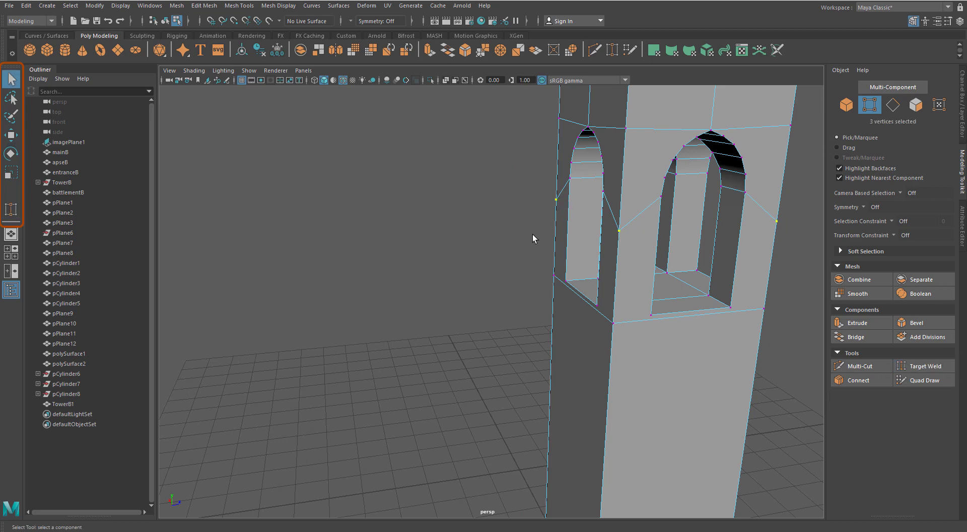
{"action": "left_click_drag", "start_coordinate": [533, 239], "coordinate": [340, 259], "text": "alt"}
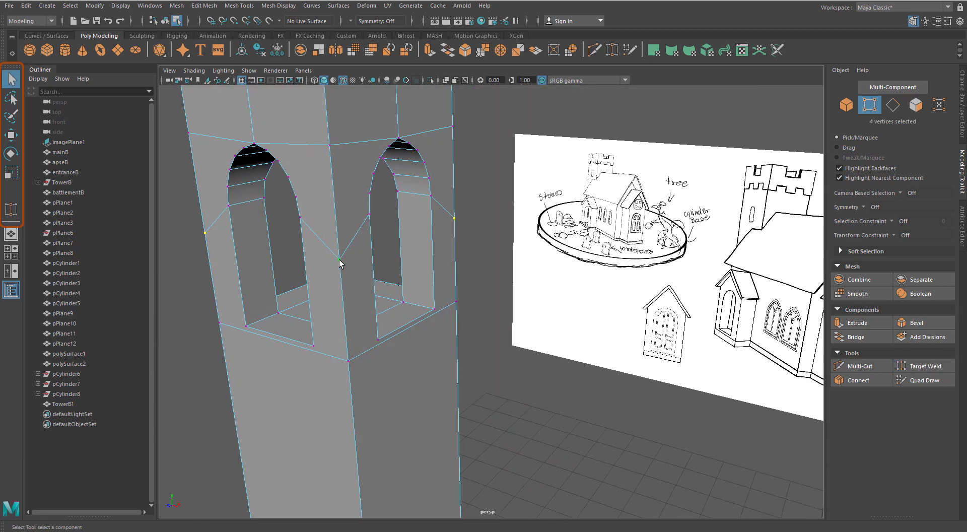
{"action": "key", "text": "space"}
{"action": "key", "text": "space"}
{"action": "key", "text": "w"}
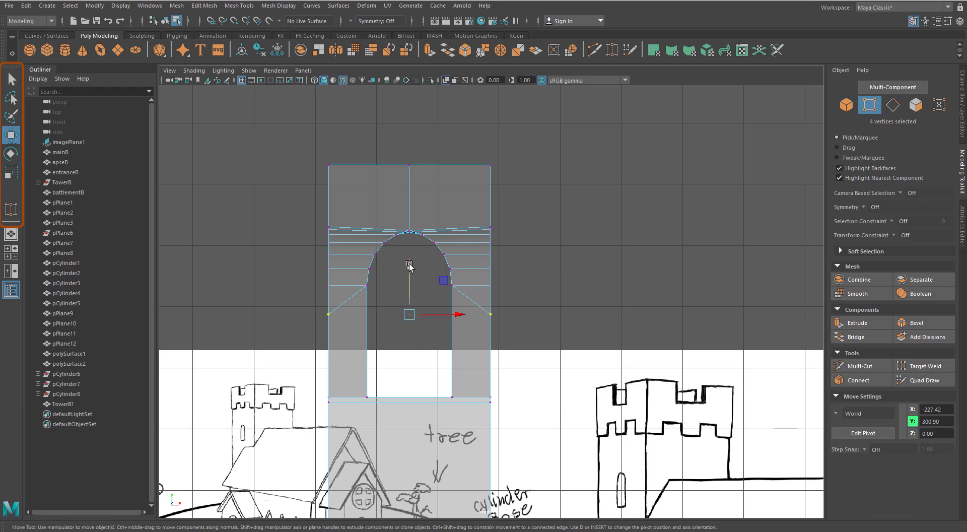
{"action": "left_click_drag", "start_coordinate": [410, 266], "coordinate": [417, 236]}
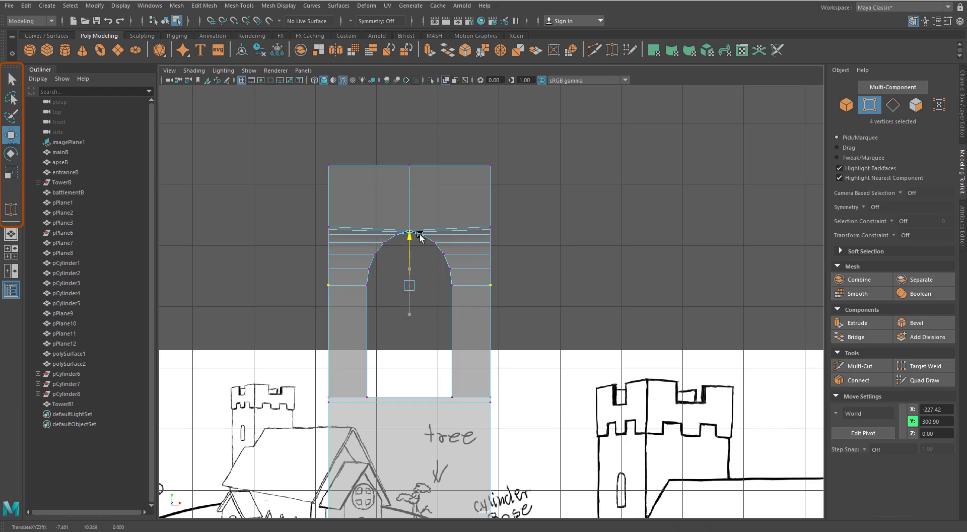
{"action": "key", "text": "space"}
{"action": "key", "text": "space"}
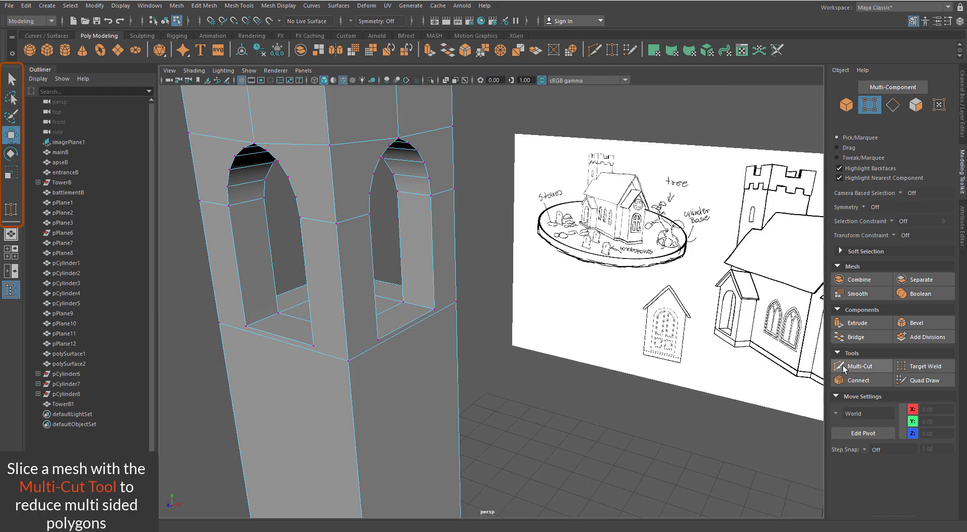
With Multi-Cut active, place a cut on the right wall edge beside the arched window
{"action": "left_click", "coordinate": [842, 365]}
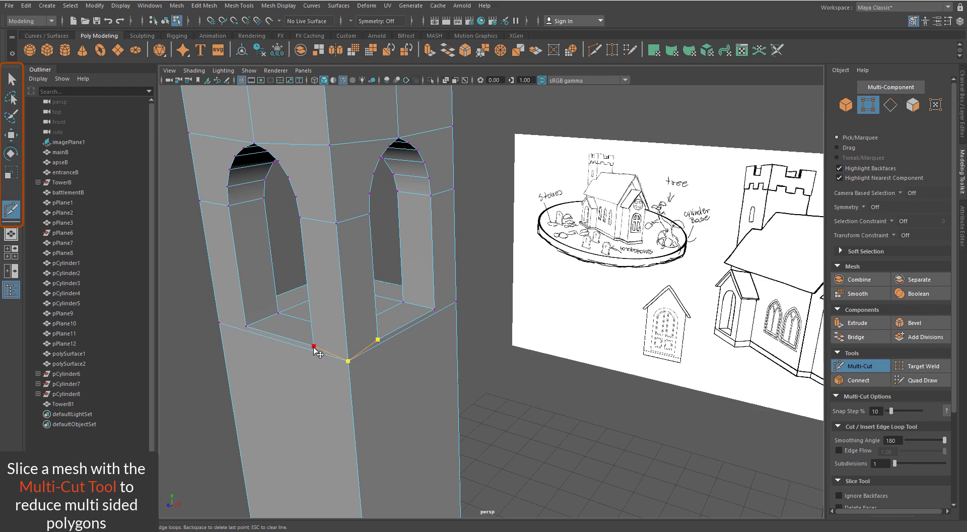
{"action": "mouse_move", "coordinate": [317, 352]}
{"action": "left_mouse_down", "text": "alt"}
{"action": "mouse_move", "coordinate": [511, 371]}
{"action": "mouse_move", "coordinate": [608, 320]}
{"action": "mouse_move", "coordinate": [470, 251]}
{"action": "left_mouse_up", "text": "alt"}
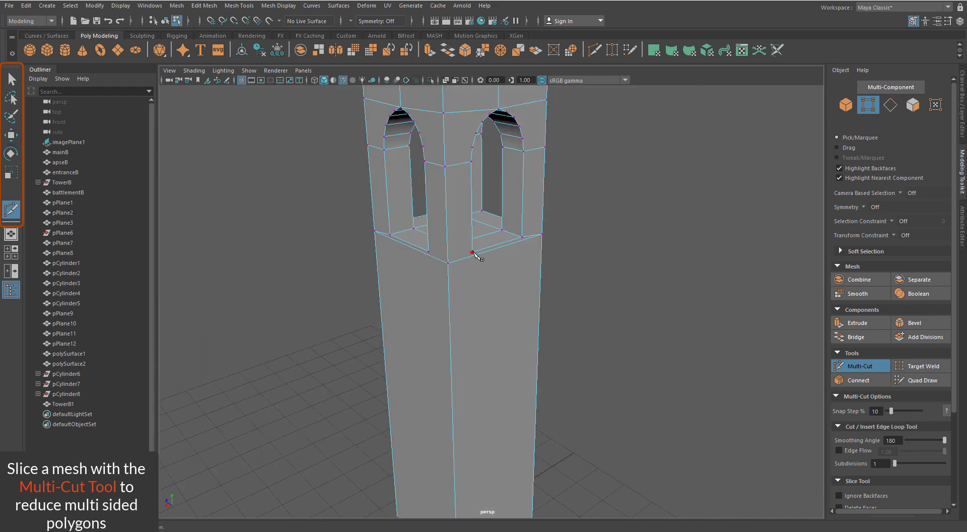
{"action": "right_click_drag", "start_coordinate": [442, 254], "coordinate": [482, 336], "text": "alt"}
{"action": "left_click_drag", "start_coordinate": [486, 338], "coordinate": [557, 297], "text": "alt"}
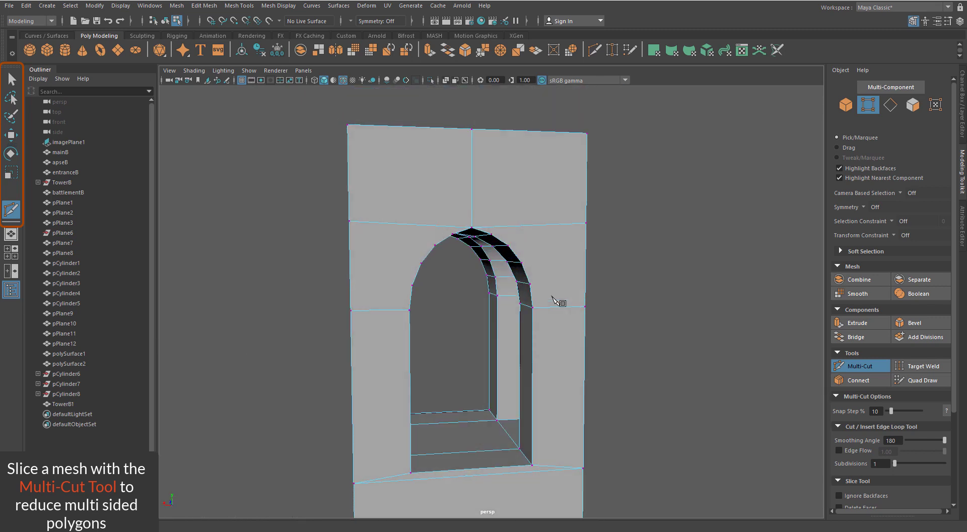
{"action": "left_click", "coordinate": [585, 306]}
{"action": "right_click", "coordinate": [574, 305]}
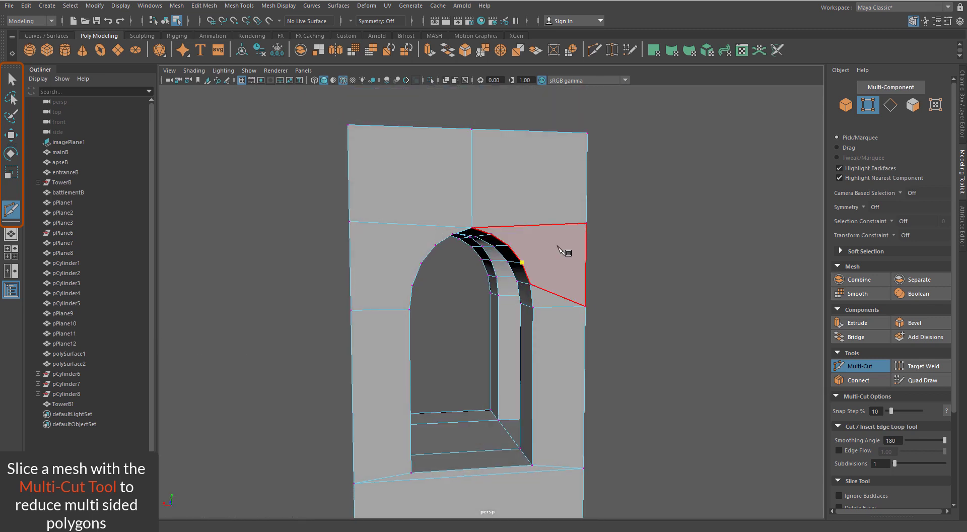
Cut from the wall's left edge to an arch vertex
{"action": "left_click", "coordinate": [586, 223]}
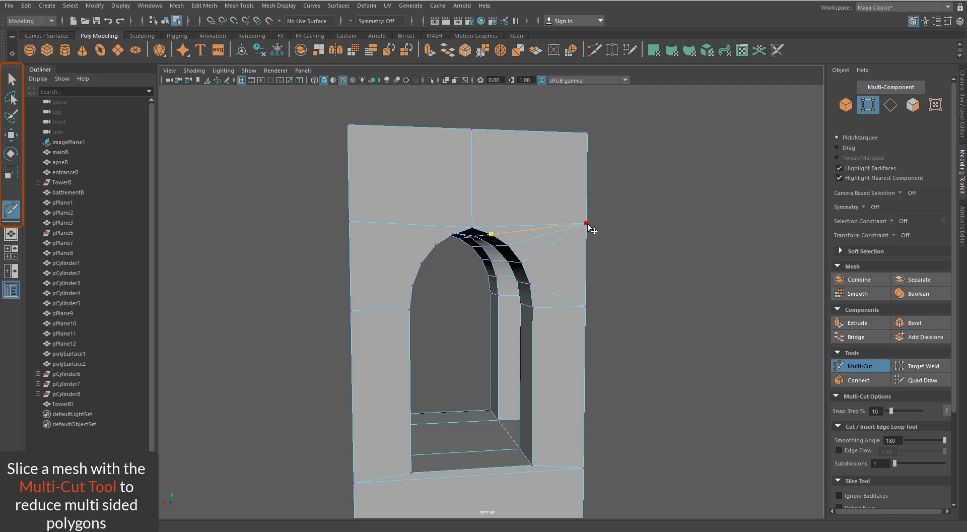
{"action": "left_click_drag", "start_coordinate": [411, 342], "coordinate": [414, 285], "text": "alt"}
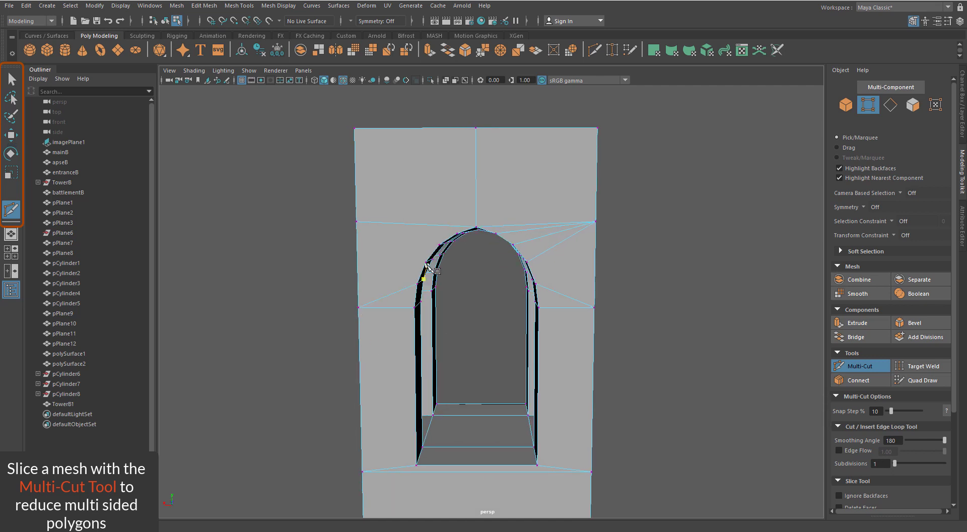
{"action": "left_click", "coordinate": [363, 227]}
{"action": "left_click_drag", "start_coordinate": [364, 227], "coordinate": [446, 254], "text": "alt"}
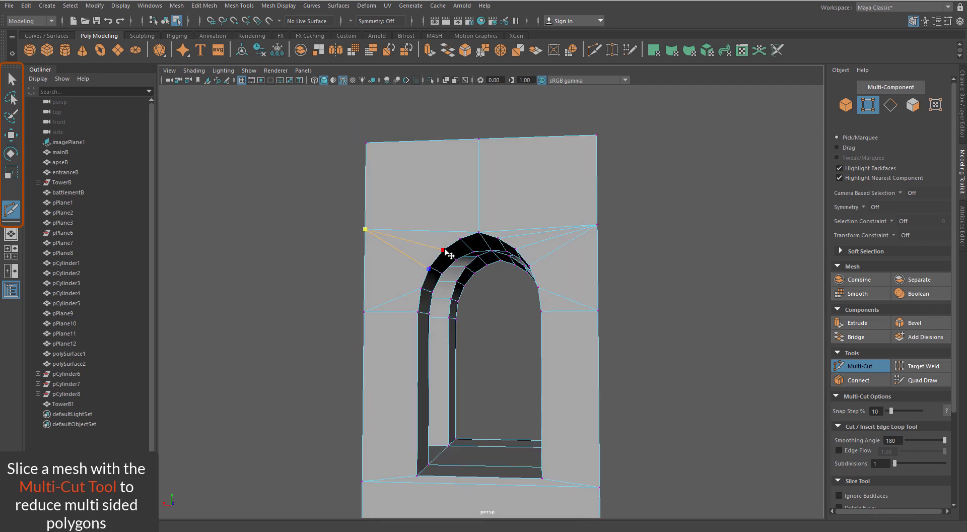
{"action": "left_click", "coordinate": [446, 254]}
{"action": "right_click", "coordinate": [453, 247]}
Add cuts from the arch's right edge and the wall corner to the arch vertices
{"action": "left_click_drag", "start_coordinate": [371, 235], "coordinate": [494, 370], "text": "alt"}
{"action": "right_click_drag", "start_coordinate": [494, 370], "coordinate": [642, 363], "text": "alt"}
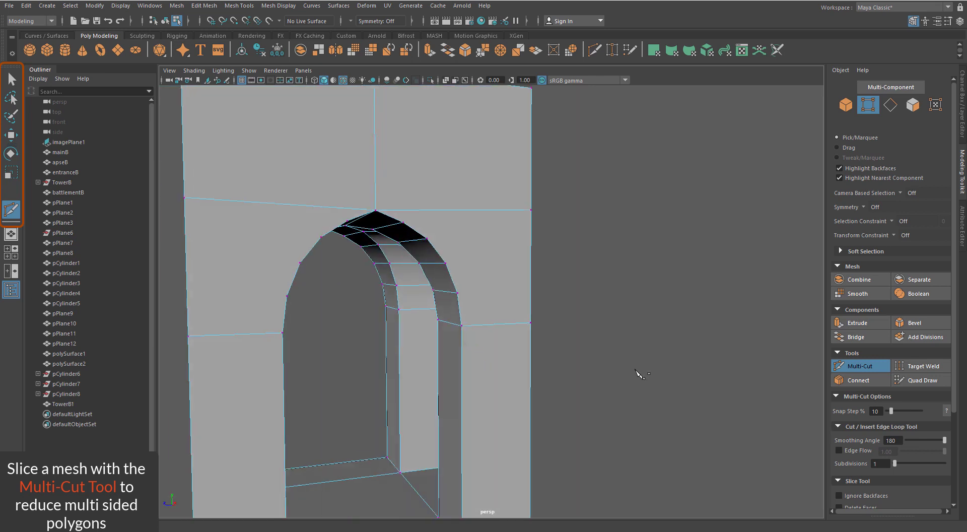
{"action": "left_click", "coordinate": [460, 291]}
{"action": "left_click", "coordinate": [533, 208]}
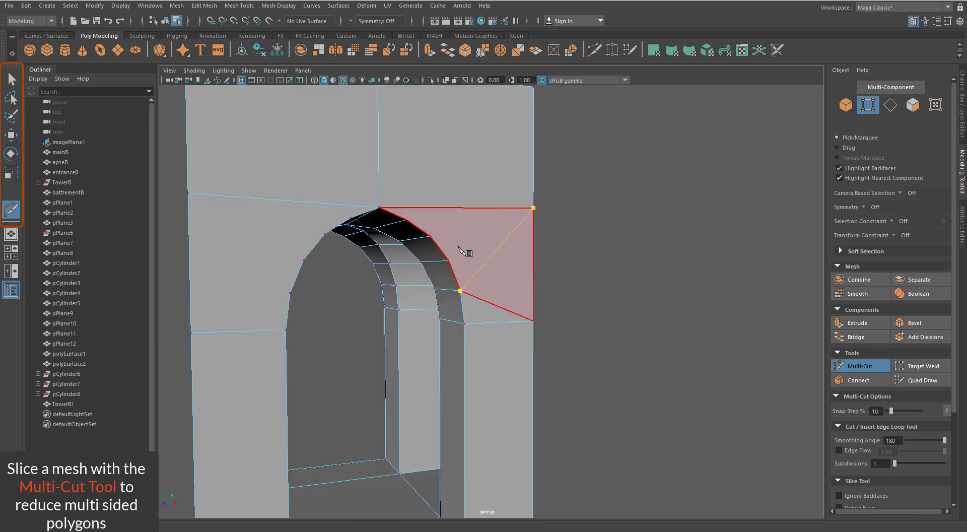
{"action": "left_click", "coordinate": [448, 260]}
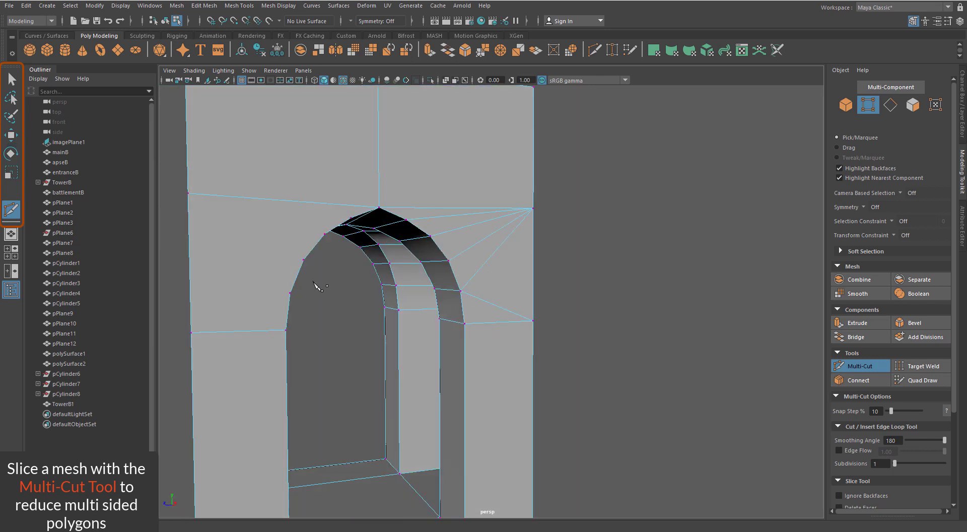
{"action": "left_click_drag", "start_coordinate": [318, 286], "coordinate": [235, 306], "text": "alt"}
{"action": "middle_click_drag", "start_coordinate": [161, 323], "coordinate": [280, 371], "text": "alt"}
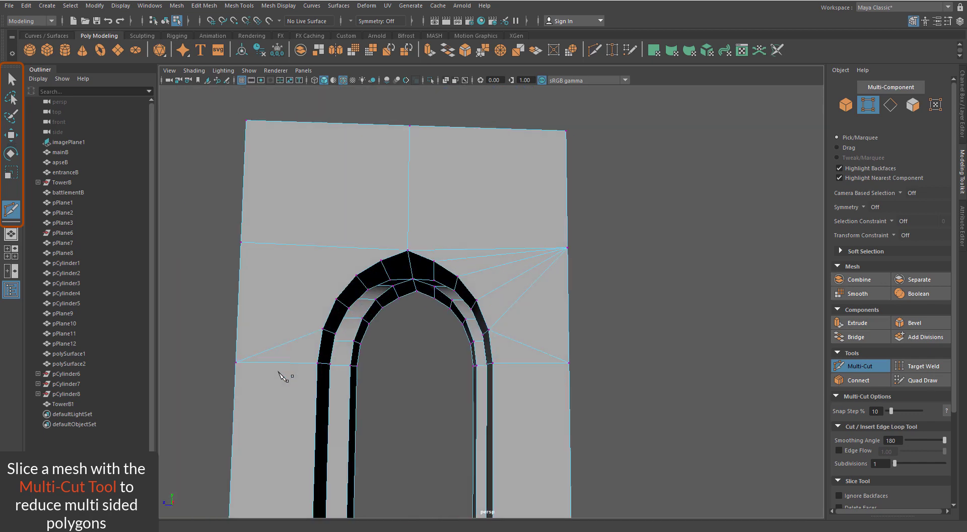
{"action": "left_click", "coordinate": [336, 299]}
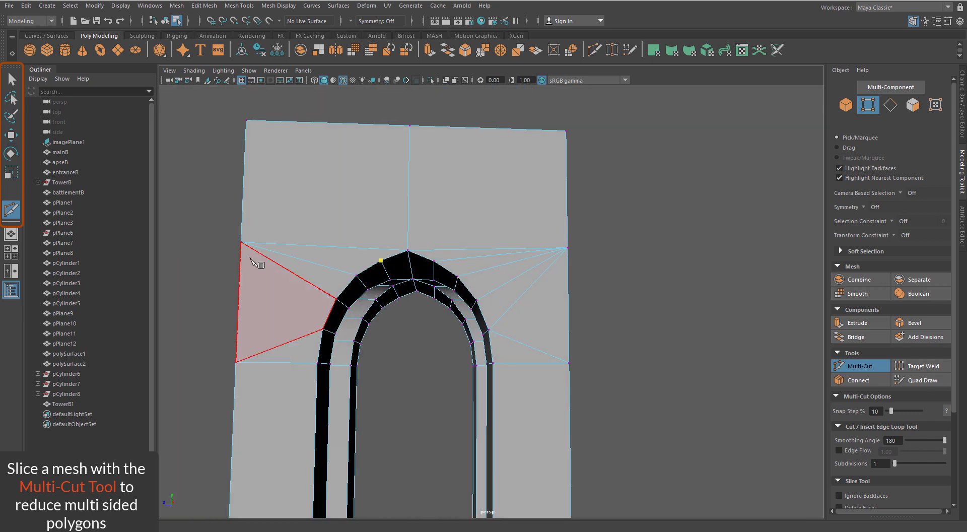
Fan the remaining cuts from arch vertices to the left wall edge, then exit Multi-Cut
{"action": "left_click_drag", "start_coordinate": [244, 244], "coordinate": [602, 306], "text": "alt"}
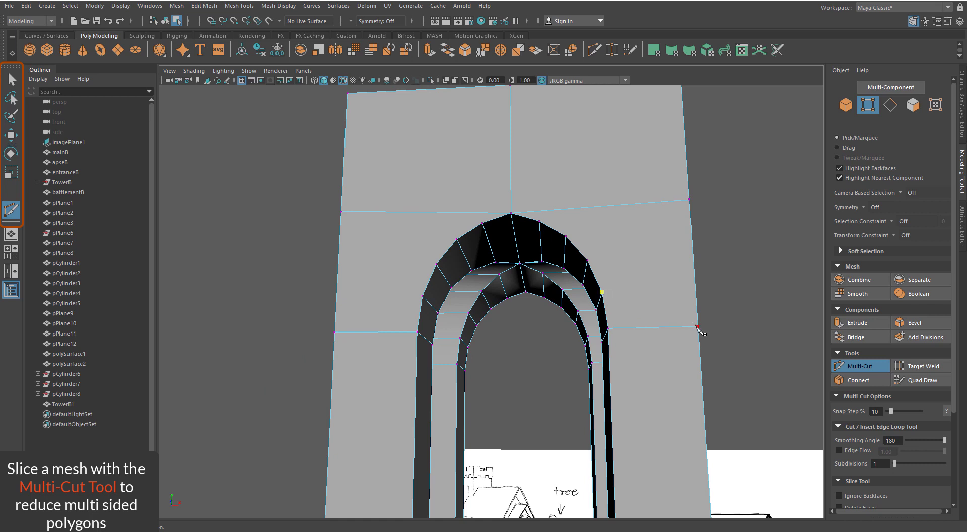
{"action": "left_click", "coordinate": [589, 261]}
{"action": "left_click", "coordinate": [422, 296]}
{"action": "left_click", "coordinate": [436, 264]}
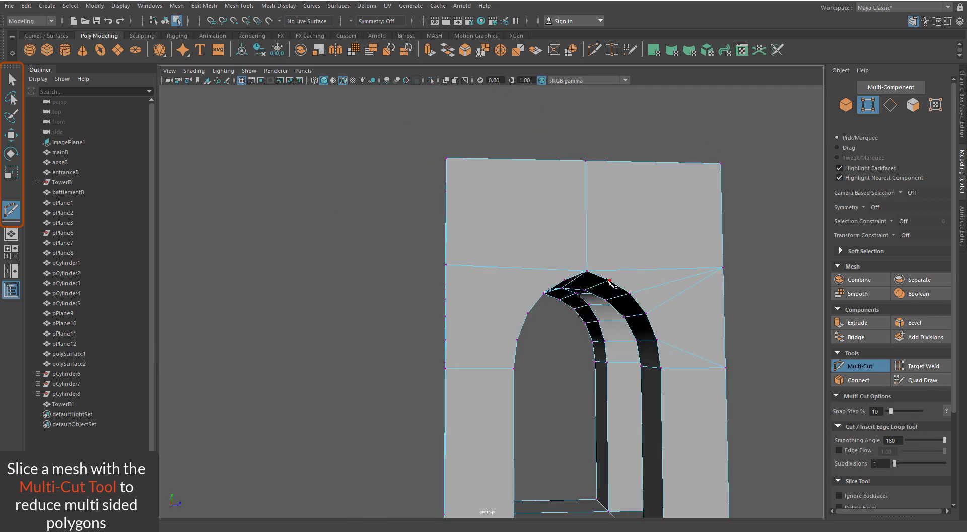
{"action": "left_click", "coordinate": [517, 340]}
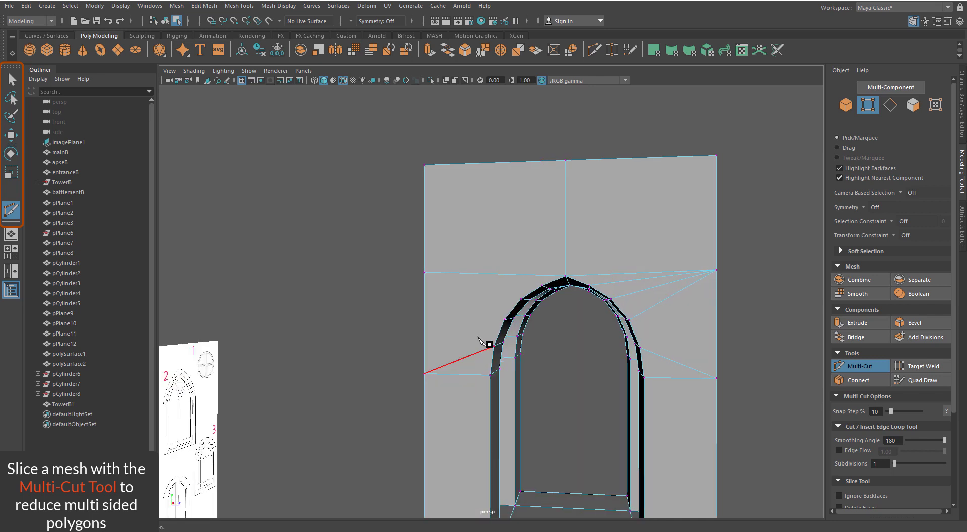
{"action": "left_click", "coordinate": [505, 320]}
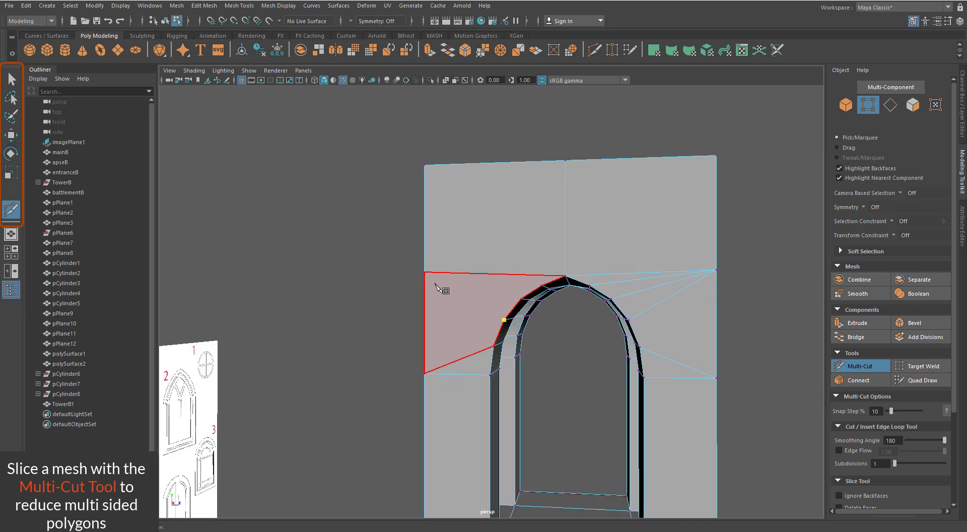
{"action": "left_click", "coordinate": [542, 286]}
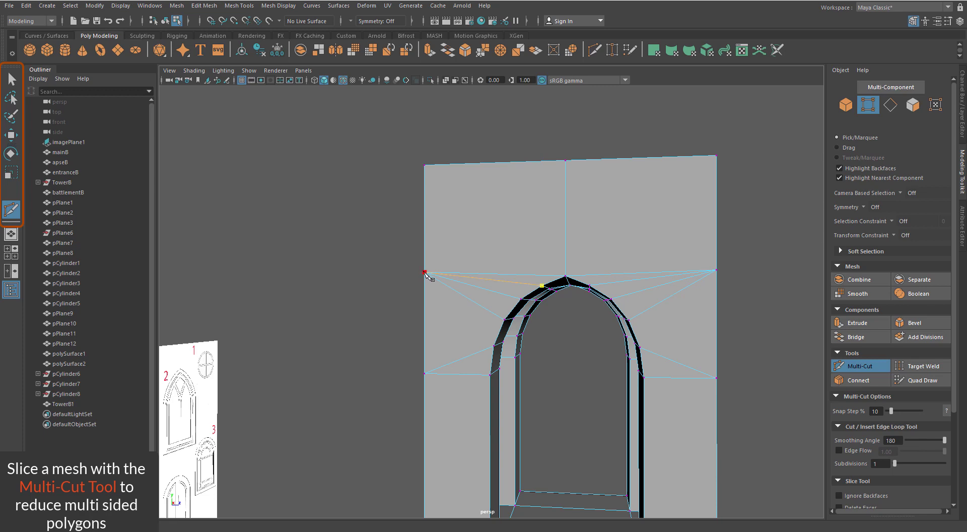
{"action": "left_click", "coordinate": [843, 371]}
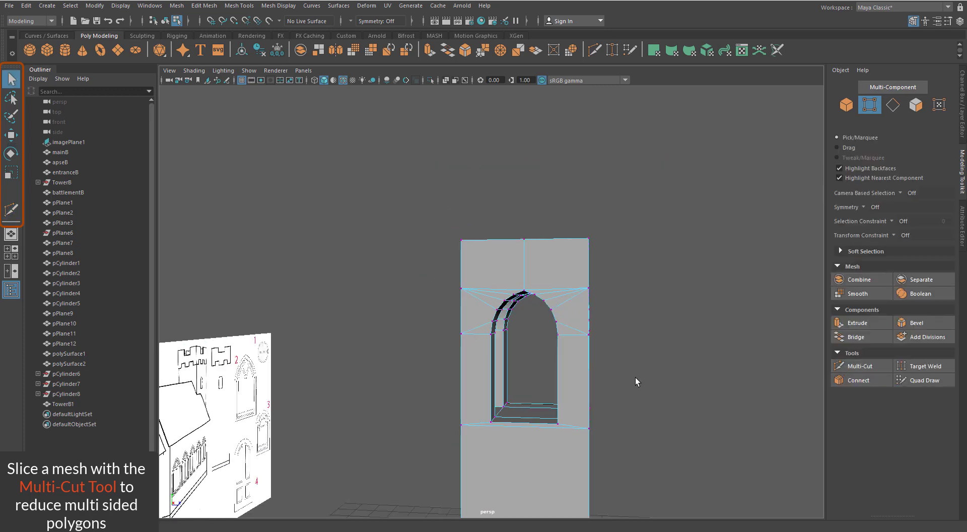
Merge the arched wall's box-selected vertices at threshold 0.1712 and return to object mode
{"action": "left_click_drag", "start_coordinate": [635, 378], "coordinate": [485, 439], "text": "alt"}
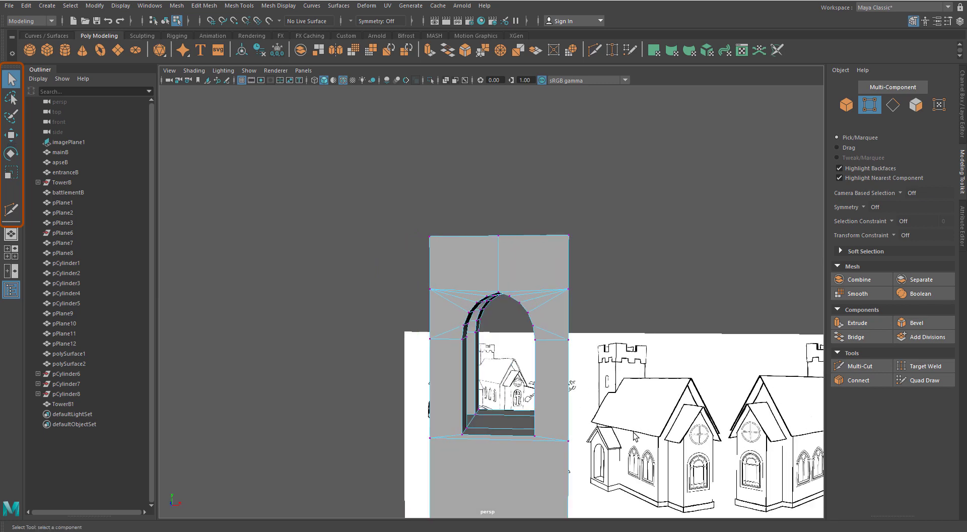
{"action": "left_click_drag", "start_coordinate": [392, 197], "coordinate": [587, 415]}
{"action": "left_click_drag", "start_coordinate": [624, 482], "coordinate": [622, 477]}
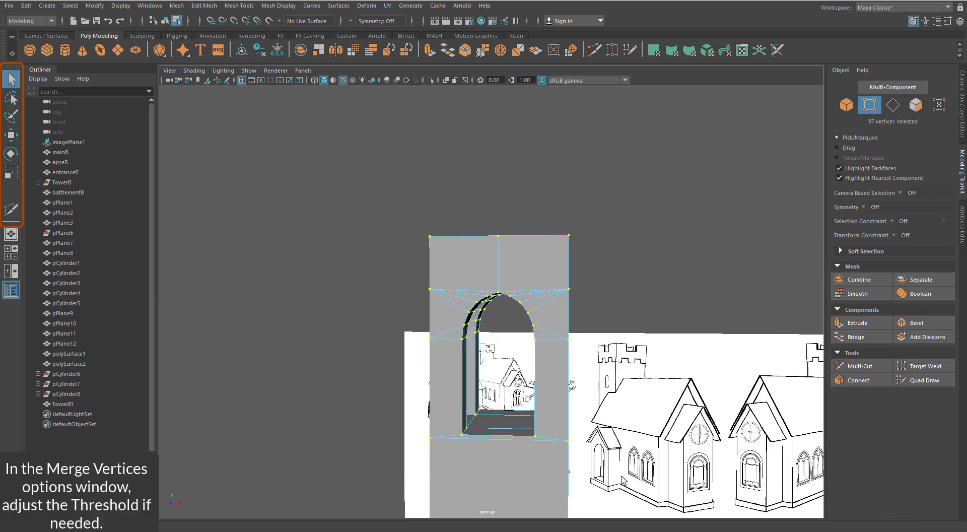
{"action": "left_click", "coordinate": [206, 7]}
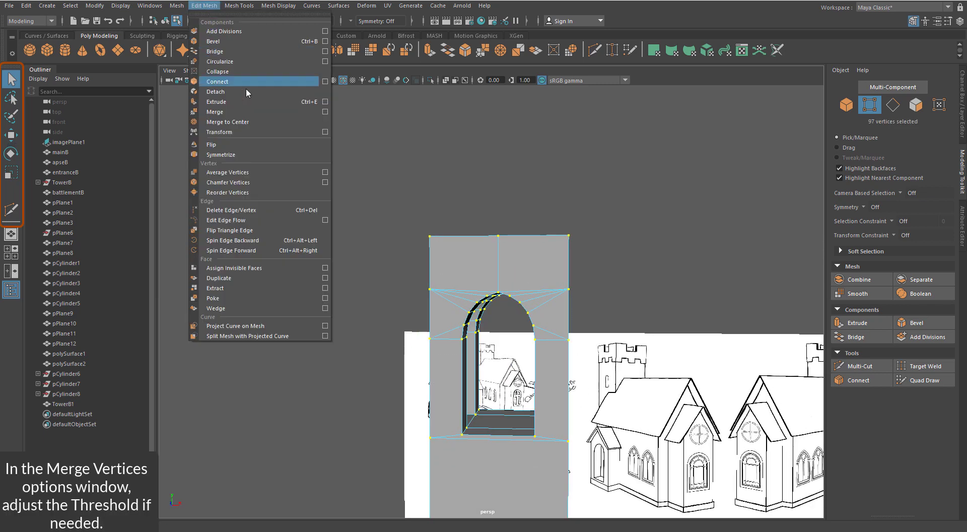
{"action": "left_click", "coordinate": [327, 112]}
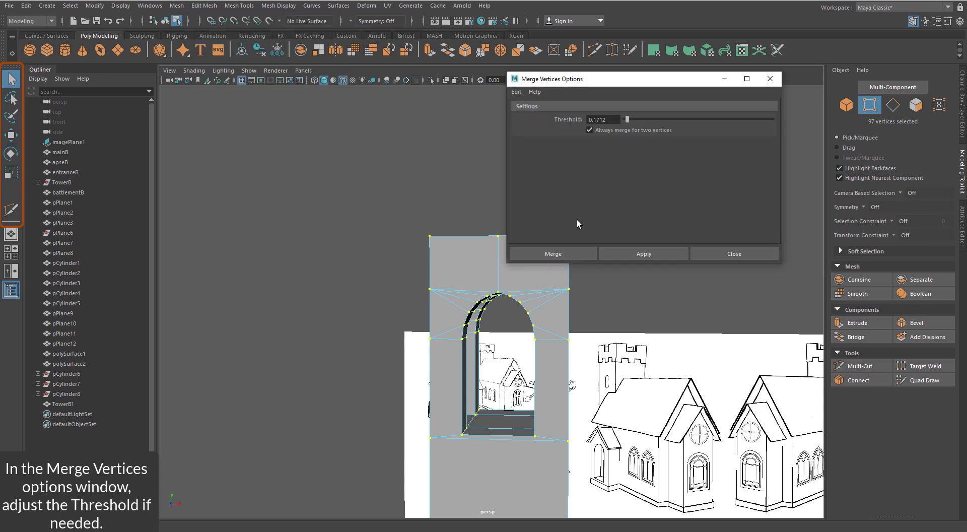
{"action": "left_click", "coordinate": [723, 250]}
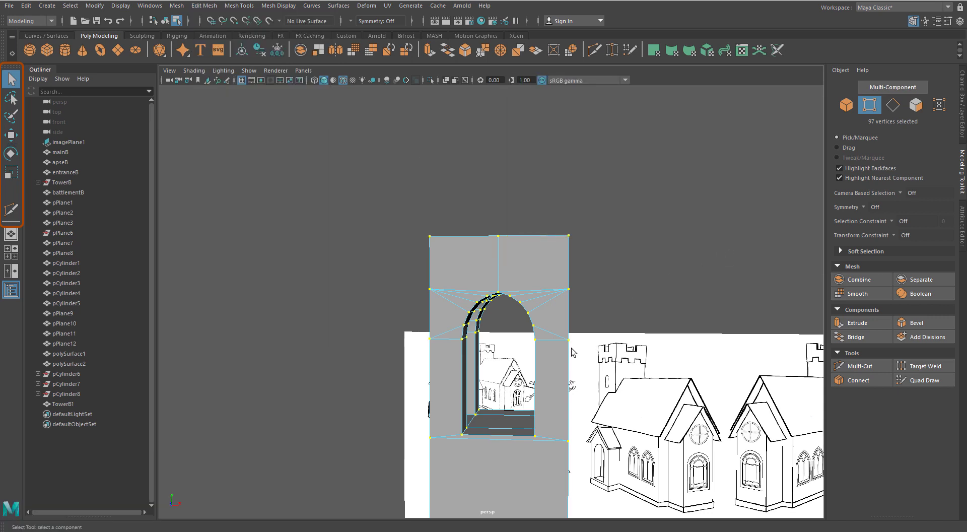
{"action": "key", "text": "F8"}
Frame the tower and show the mainBmesh and battlementMesh layers
{"action": "key", "text": "f"}
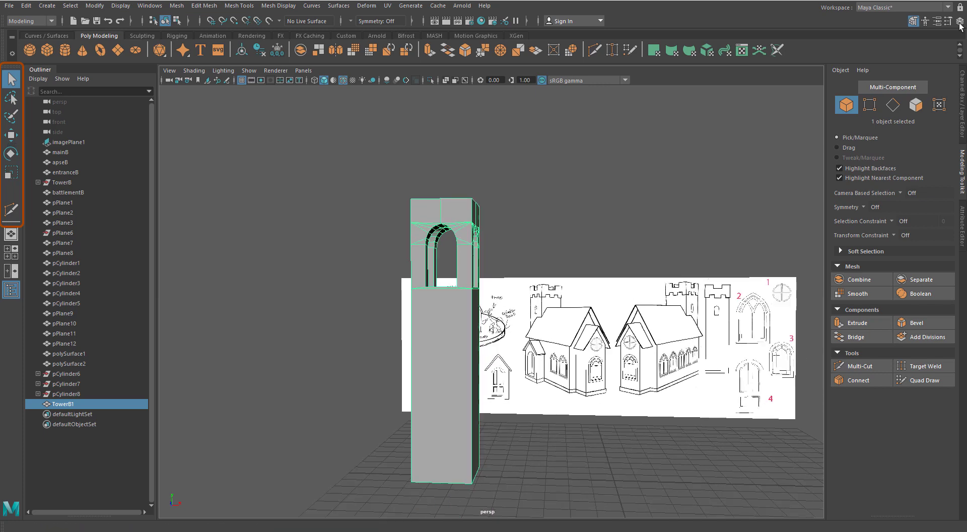
{"action": "left_click", "coordinate": [960, 23]}
{"action": "left_click", "coordinate": [837, 411]}
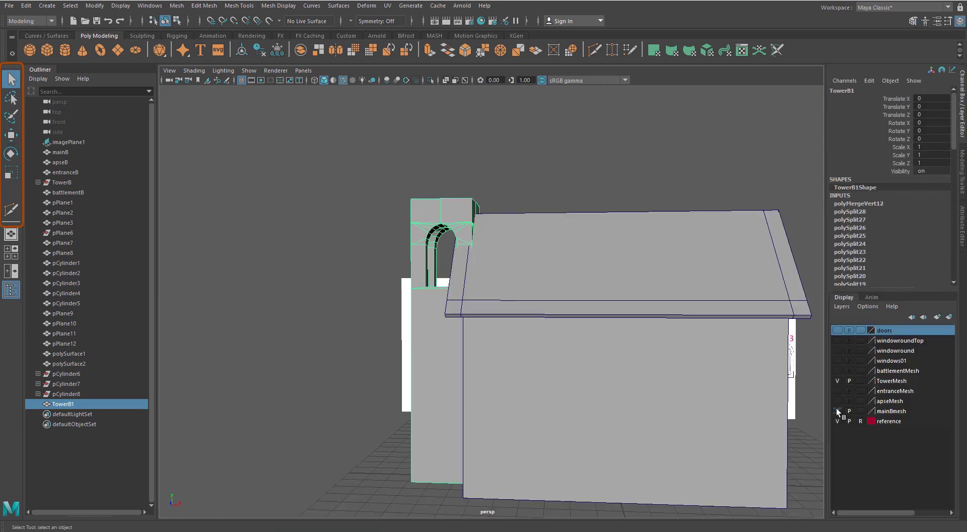
{"action": "left_click", "coordinate": [837, 370]}
Raise the tower's top vertices, then return the tower to object mode
{"action": "left_click_drag", "start_coordinate": [514, 391], "coordinate": [537, 392], "text": "alt"}
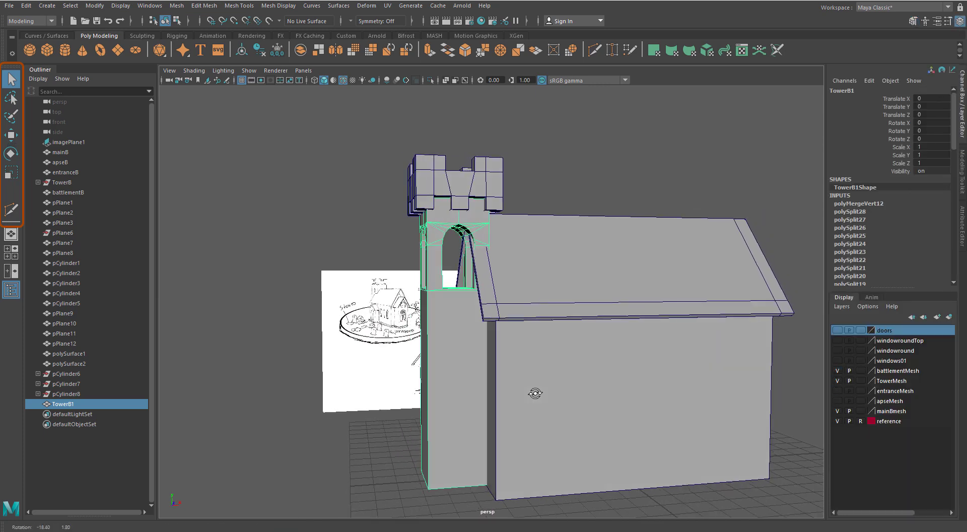
{"action": "right_click", "coordinate": [453, 351]}
{"action": "left_click", "coordinate": [409, 245]}
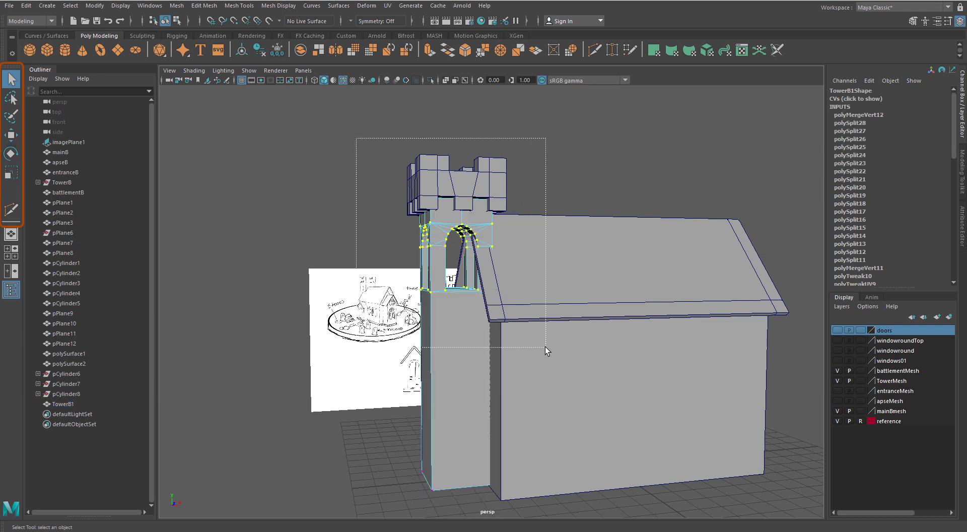
{"action": "key", "text": "w"}
{"action": "left_click_drag", "start_coordinate": [456, 222], "coordinate": [456, 81]}
{"action": "right_click", "coordinate": [480, 133]}
{"action": "left_click", "coordinate": [512, 130]}
Lift battlementB onto the top of the tower
{"action": "left_click", "coordinate": [473, 151]}
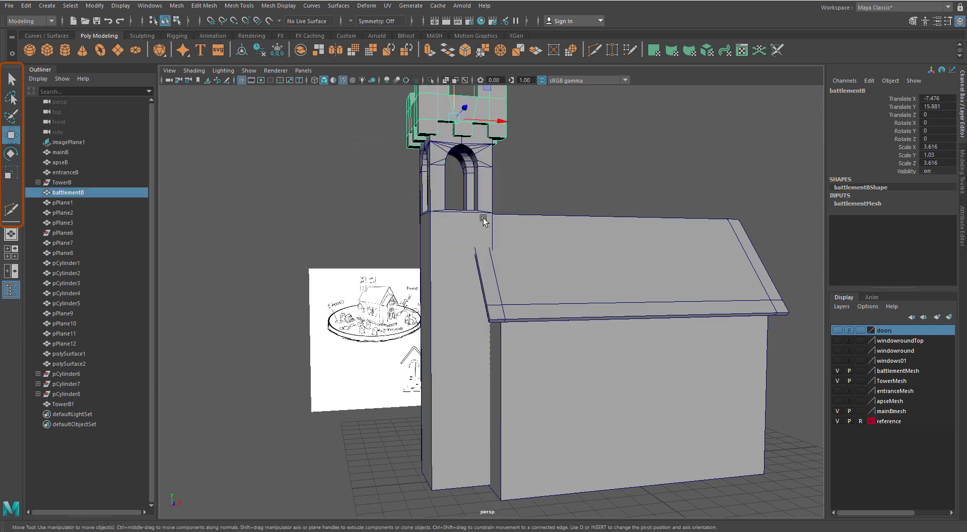
{"action": "middle_click_drag", "start_coordinate": [486, 218], "coordinate": [480, 316], "text": "alt"}
{"action": "left_click_drag", "start_coordinate": [480, 315], "coordinate": [447, 305], "text": "alt"}
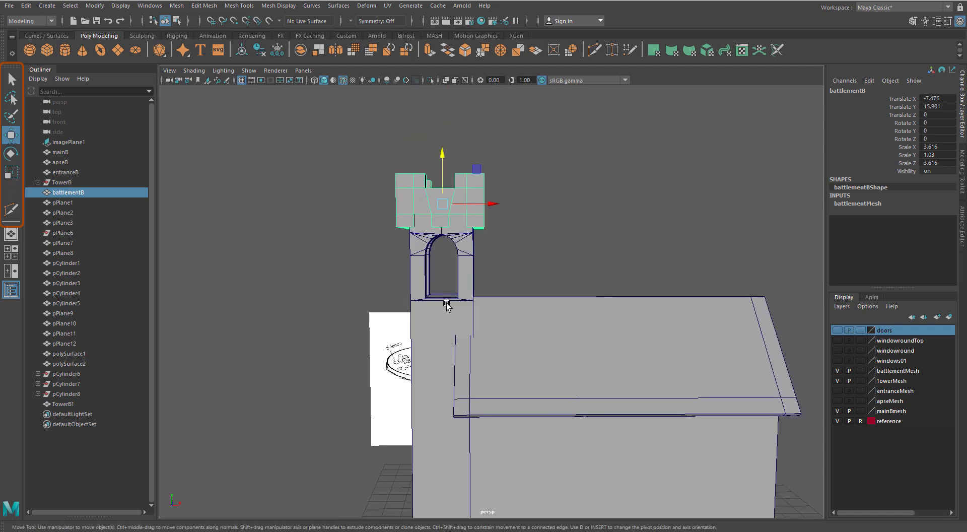
{"action": "left_click", "coordinate": [447, 304], "text": "shift"}
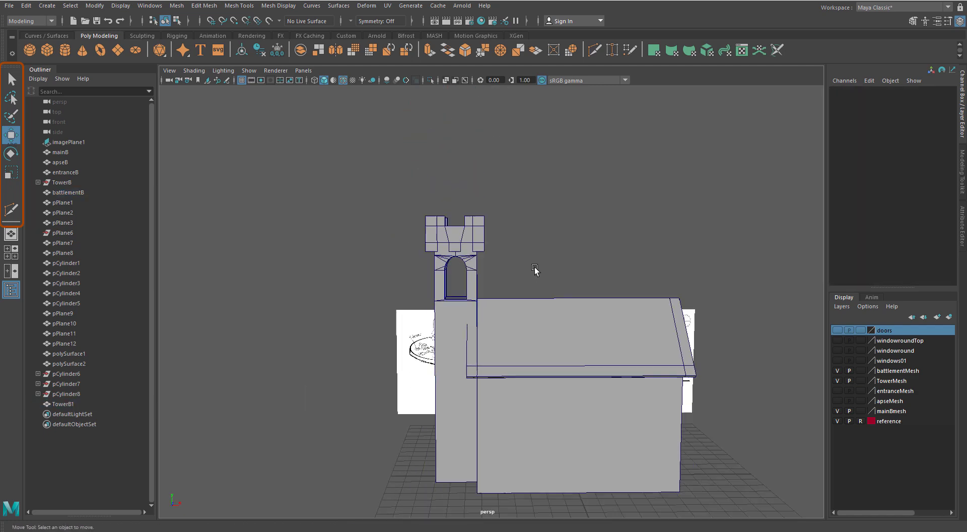
{"action": "left_click", "coordinate": [535, 270]}
{"action": "scroll", "coordinate": [536, 270], "scroll_direction": "down", "scroll_amount": 5}
{"action": "mouse_move", "coordinate": [512, 384]}
{"action": "left_mouse_down", "text": "alt"}
{"action": "mouse_move", "coordinate": [630, 388]}
{"action": "mouse_move", "coordinate": [554, 363]}
{"action": "mouse_move", "coordinate": [680, 372]}
{"action": "left_mouse_up", "text": "alt"}
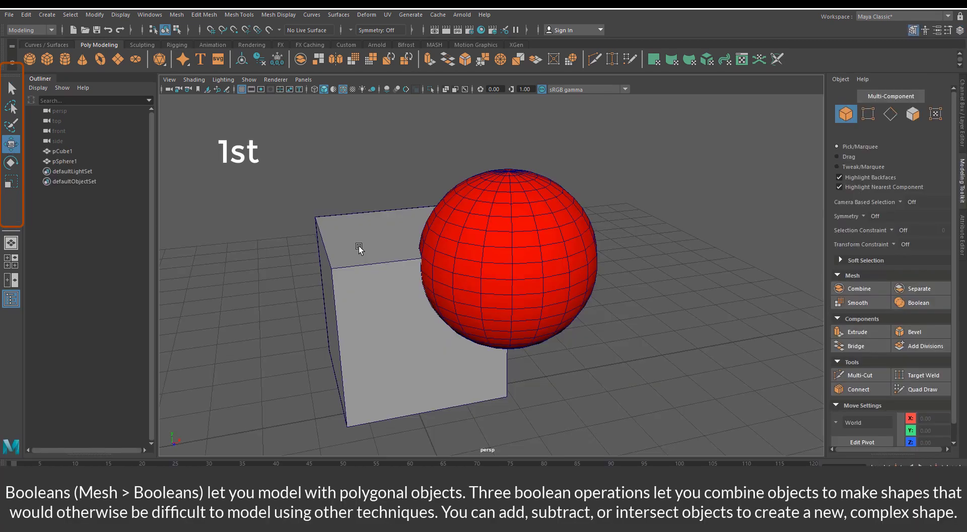
Boolean pCube1 with pSphere1 and turn on X-Ray shading
{"action": "left_click", "coordinate": [359, 248]}
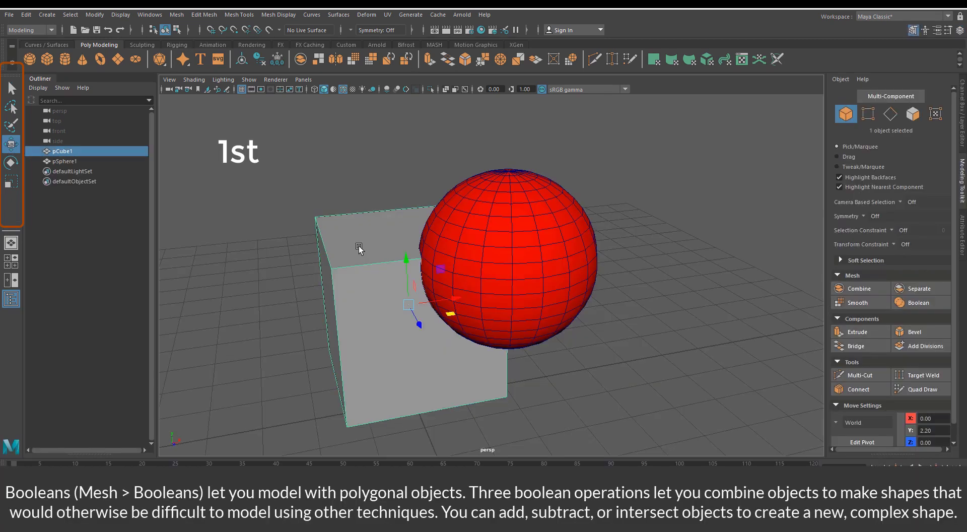
{"action": "left_click", "coordinate": [538, 209], "text": "shift"}
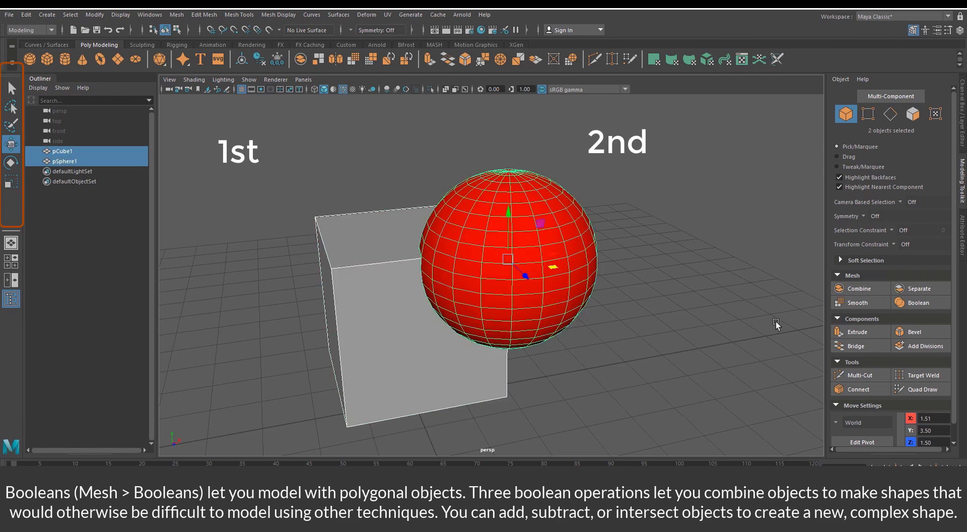
{"action": "left_click", "coordinate": [919, 303]}
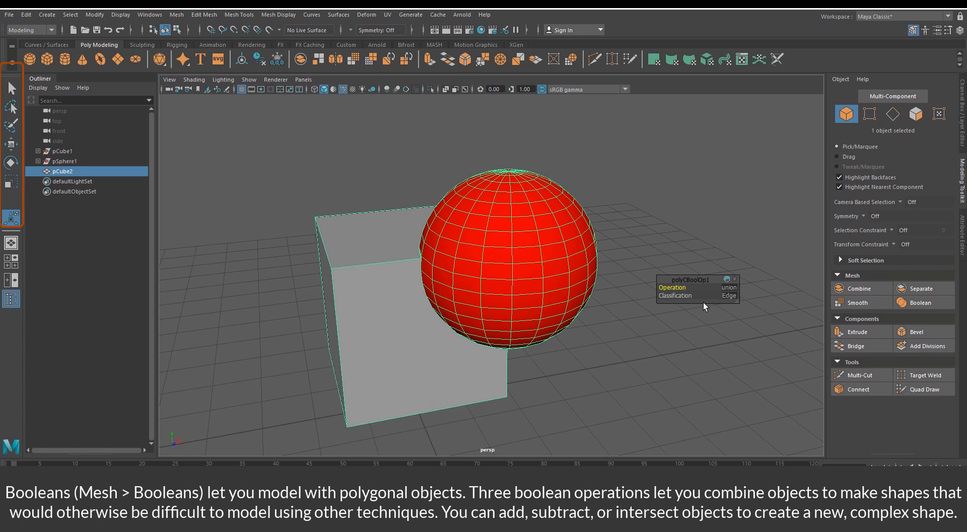
{"action": "left_click", "coordinate": [195, 81]}
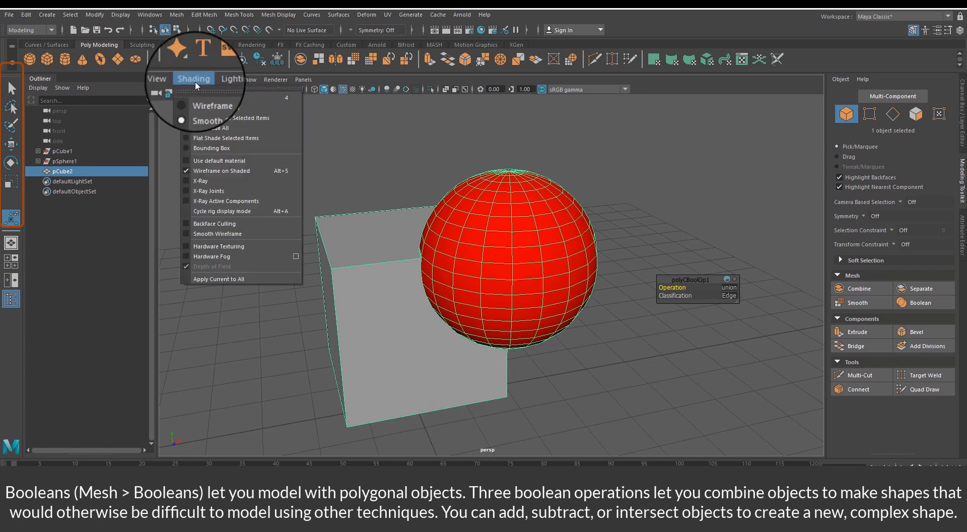
{"action": "left_click", "coordinate": [196, 180]}
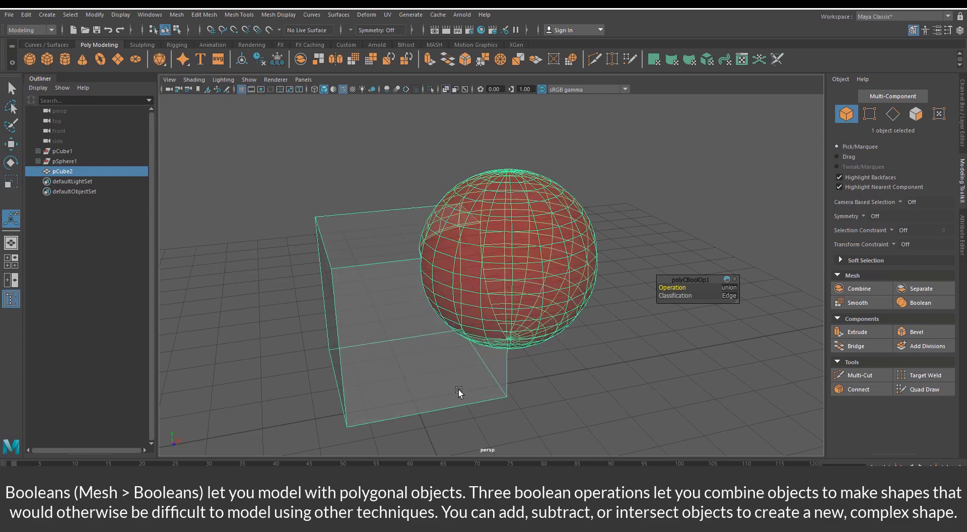
{"action": "left_click_drag", "start_coordinate": [458, 392], "coordinate": [443, 392], "text": "alt"}
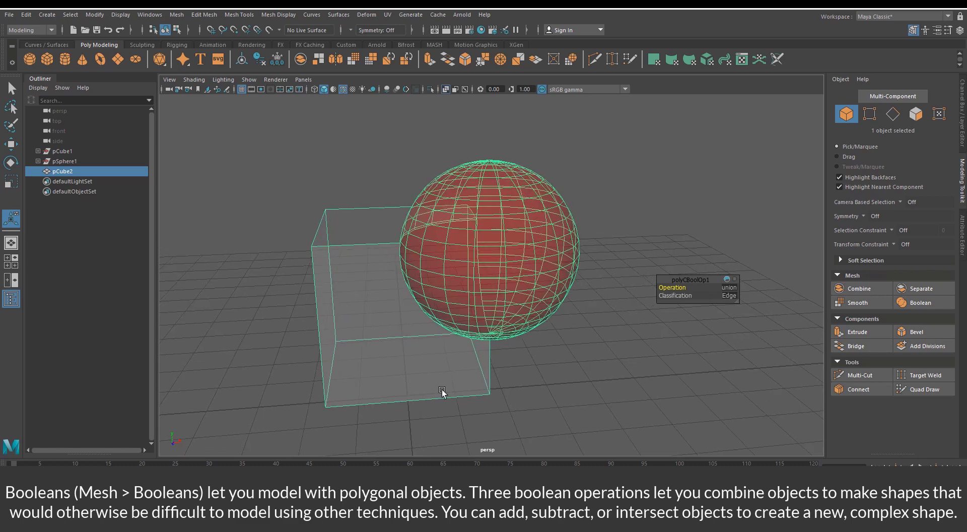
Set the polyCBoolOp1 operation to difference, then to intersection
{"action": "left_click", "coordinate": [731, 288]}
{"action": "left_click", "coordinate": [751, 301]}
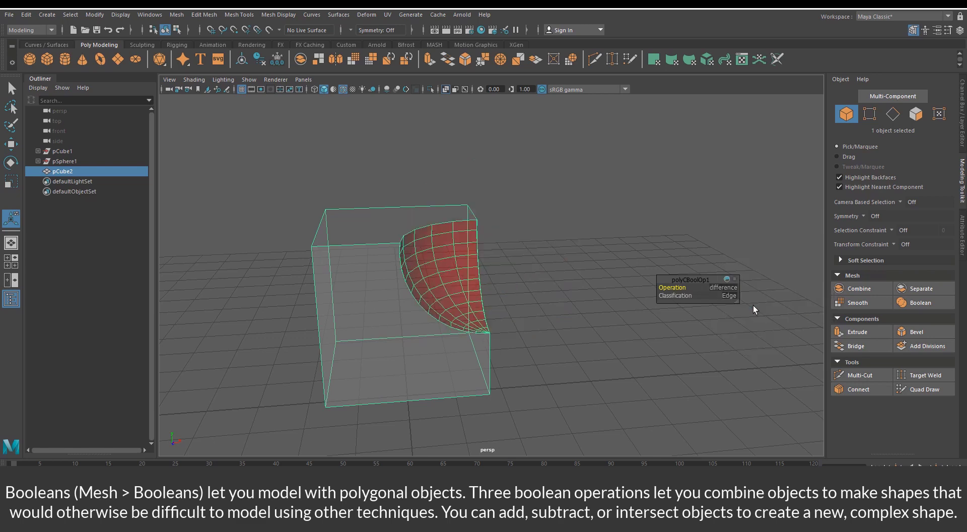
{"action": "mouse_move", "coordinate": [564, 382]}
{"action": "left_mouse_down", "text": "alt"}
{"action": "mouse_move", "coordinate": [535, 366]}
{"action": "mouse_move", "coordinate": [535, 384]}
{"action": "left_mouse_up", "text": "alt"}
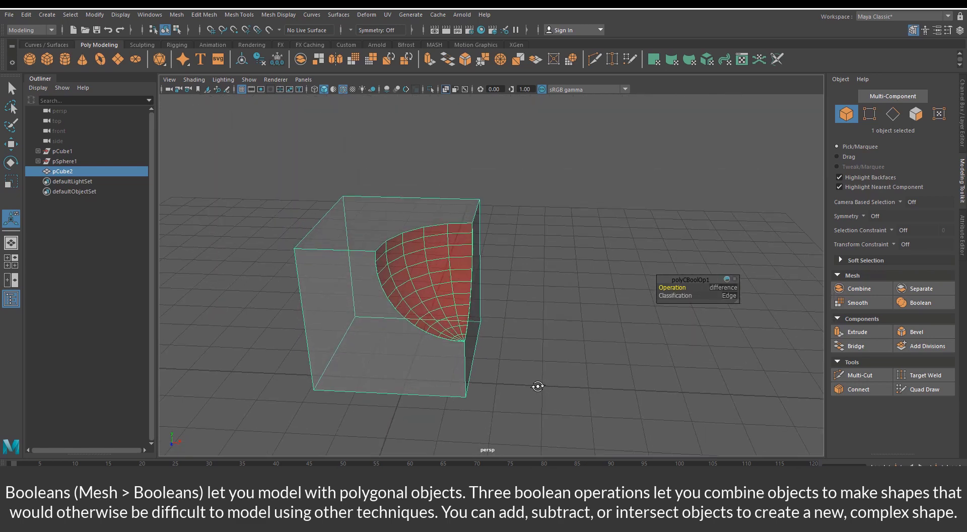
{"action": "left_click", "coordinate": [728, 288]}
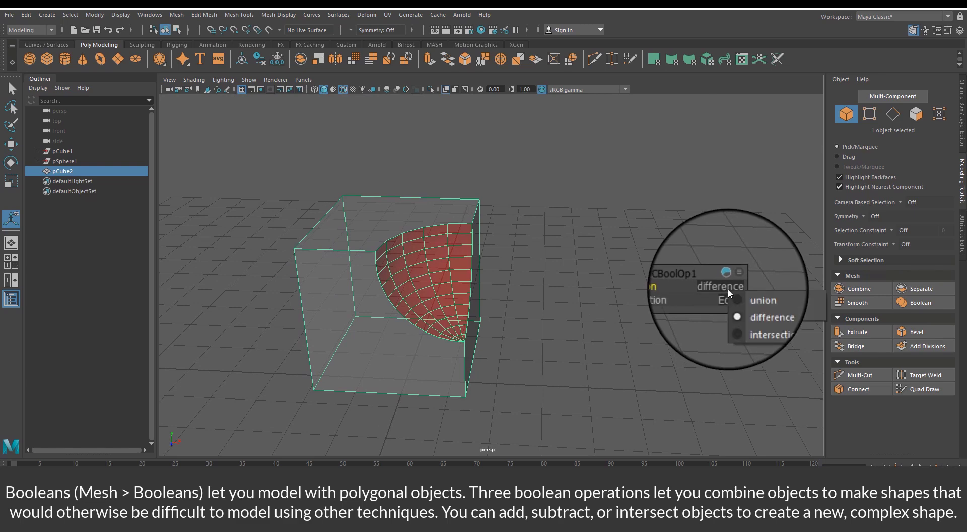
{"action": "left_click", "coordinate": [733, 316]}
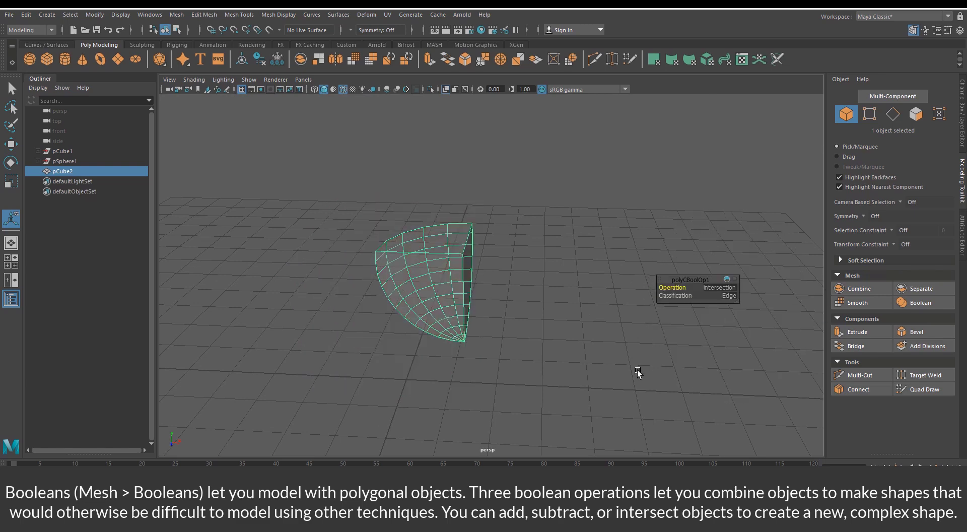
{"action": "left_click_drag", "start_coordinate": [613, 376], "coordinate": [587, 361], "text": "alt"}
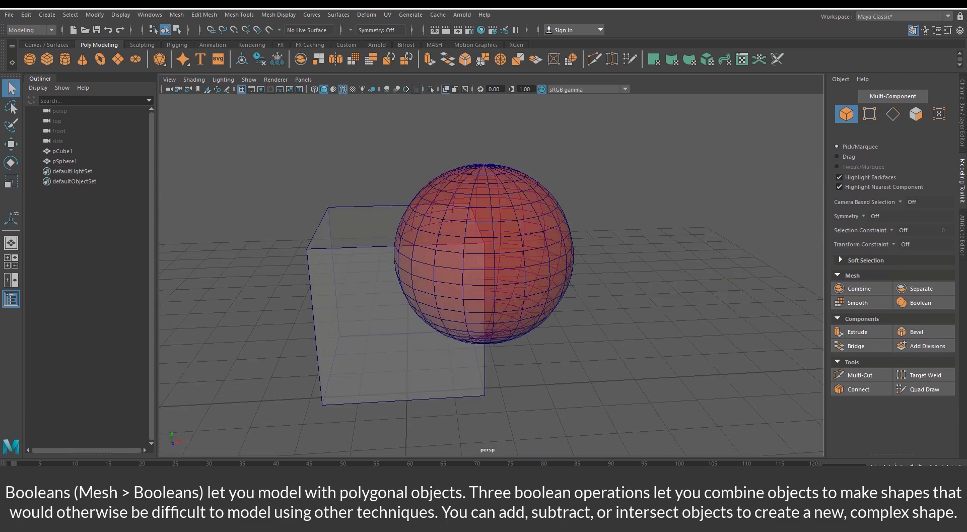
Boolean pSphere1 with pCube1, with the sphere selected first
{"action": "left_click", "coordinate": [540, 265]}
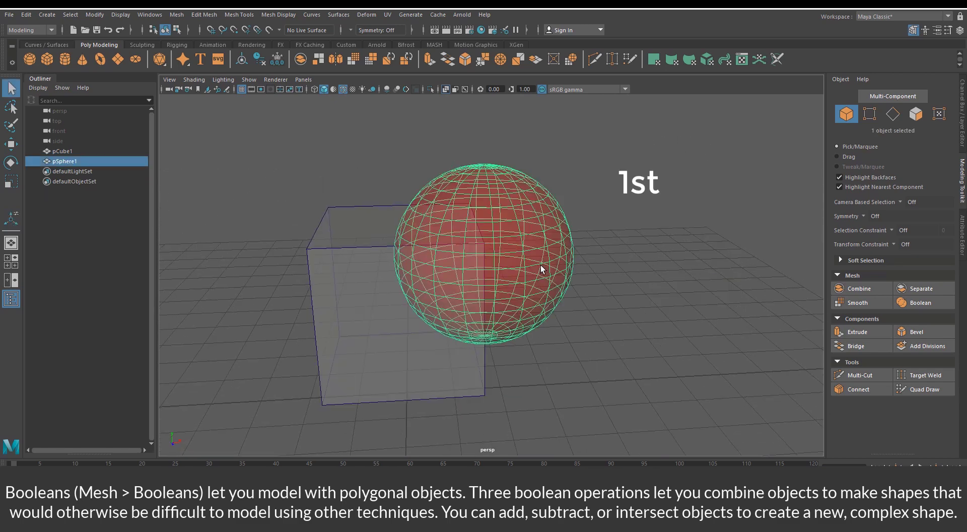
{"action": "left_click", "coordinate": [375, 322], "text": "shift"}
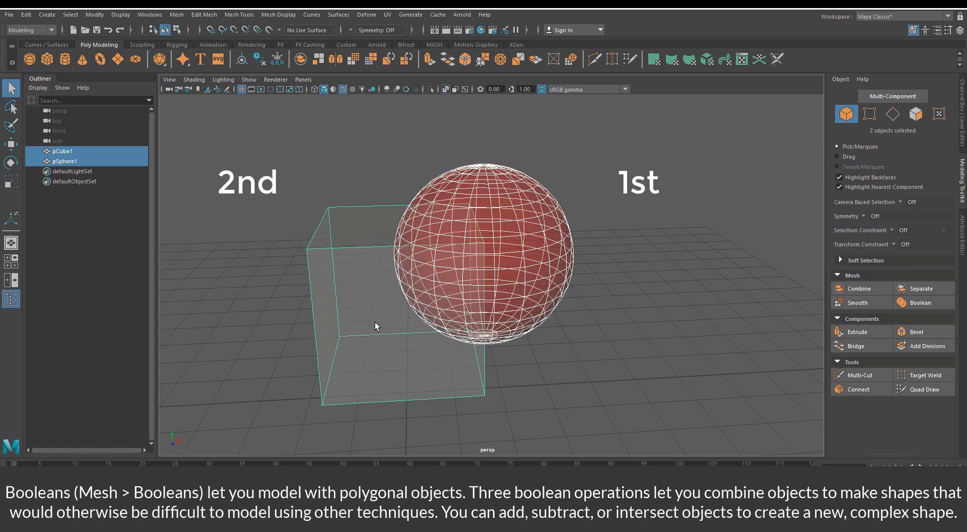
{"action": "left_click", "coordinate": [915, 302]}
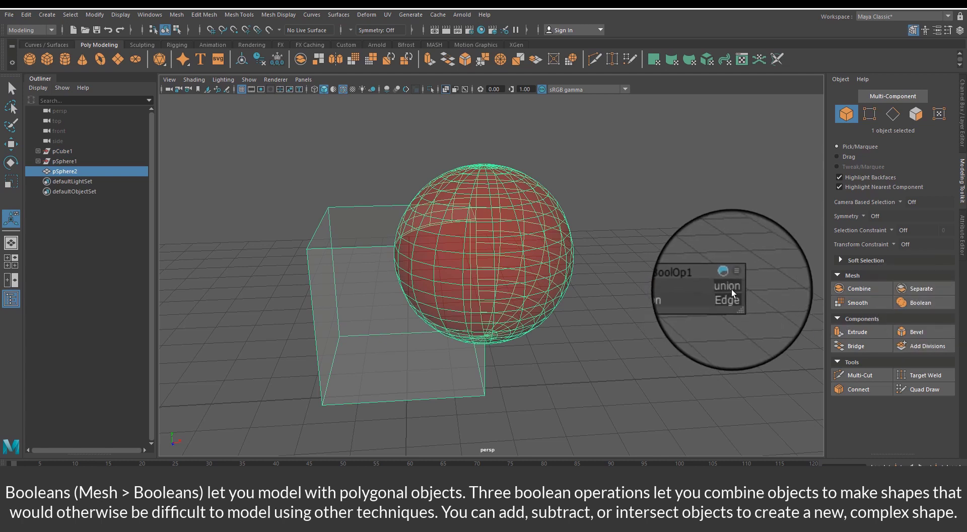
Switch the new boolean's operation to difference, then to intersection
{"action": "left_click", "coordinate": [732, 290]}
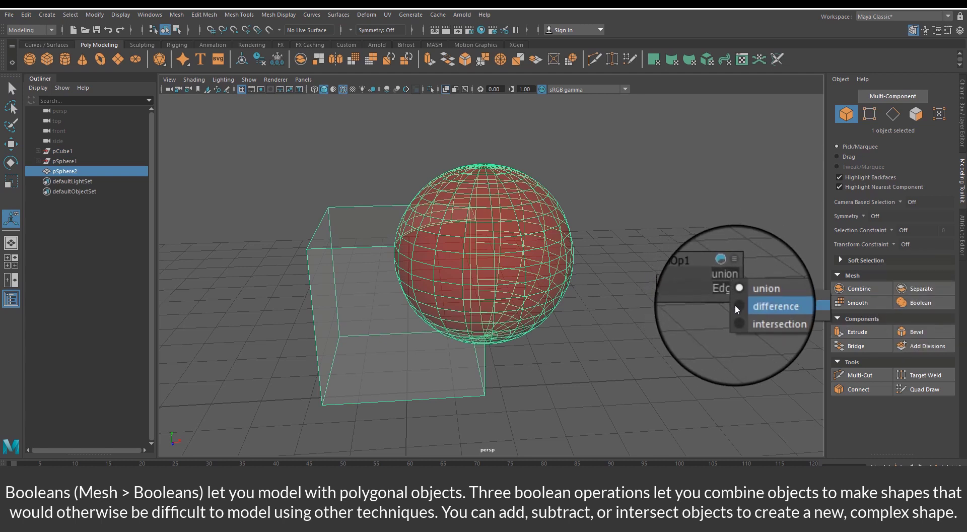
{"action": "left_click", "coordinate": [735, 305]}
{"action": "mouse_move", "coordinate": [655, 364]}
{"action": "left_mouse_down", "text": "alt"}
{"action": "mouse_move", "coordinate": [716, 364]}
{"action": "mouse_move", "coordinate": [717, 337]}
{"action": "mouse_move", "coordinate": [697, 388]}
{"action": "mouse_move", "coordinate": [715, 377]}
{"action": "mouse_move", "coordinate": [708, 371]}
{"action": "left_mouse_up", "text": "alt"}
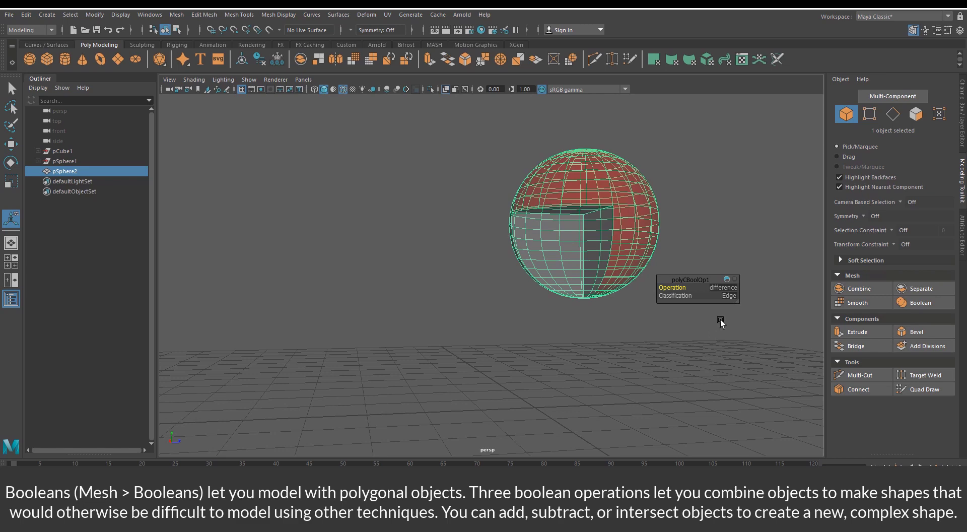
{"action": "left_click", "coordinate": [726, 287]}
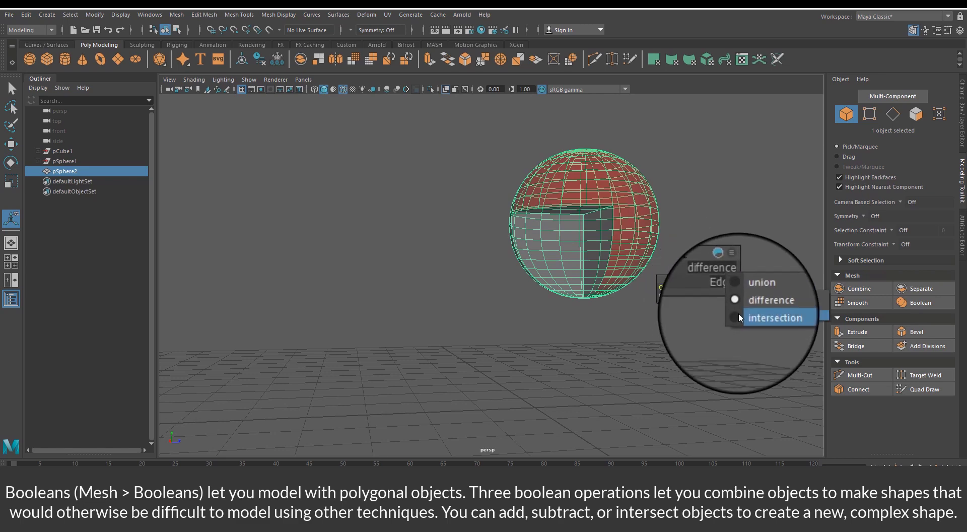
{"action": "left_click", "coordinate": [739, 315]}
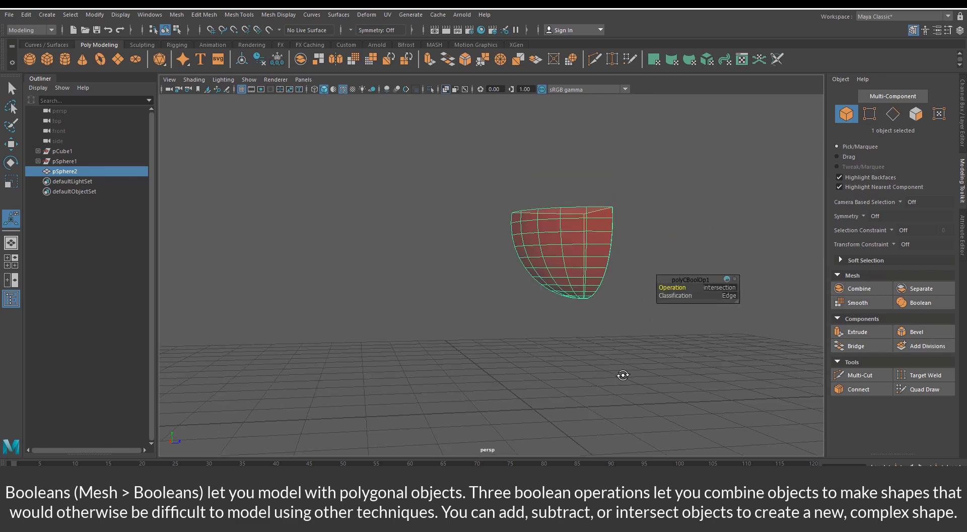